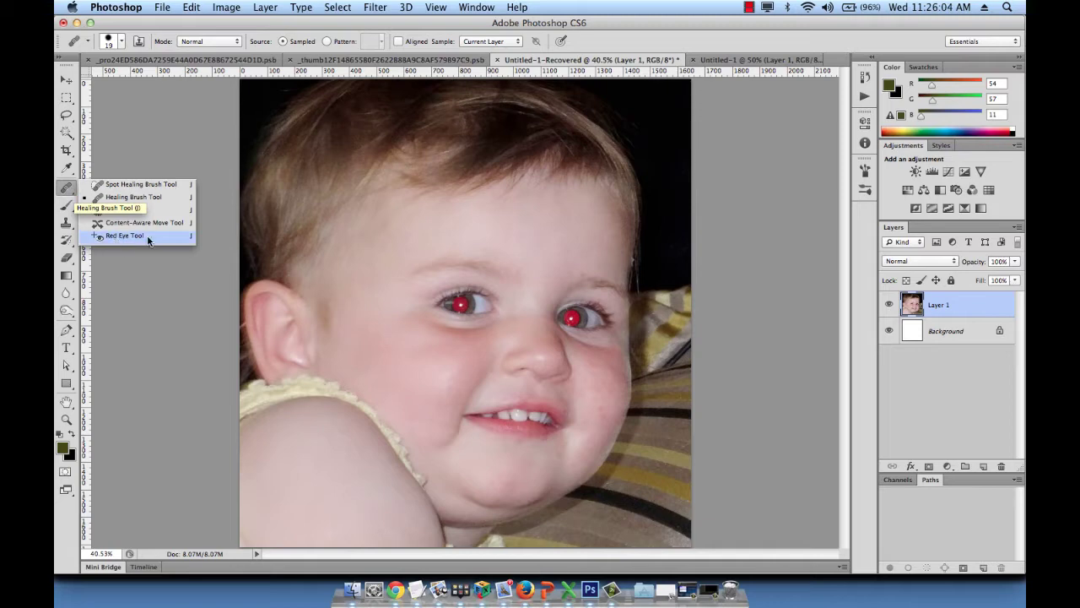
- Remove the red glare from both of the baby's pupils with the Red Eye Tool
click(135, 238)
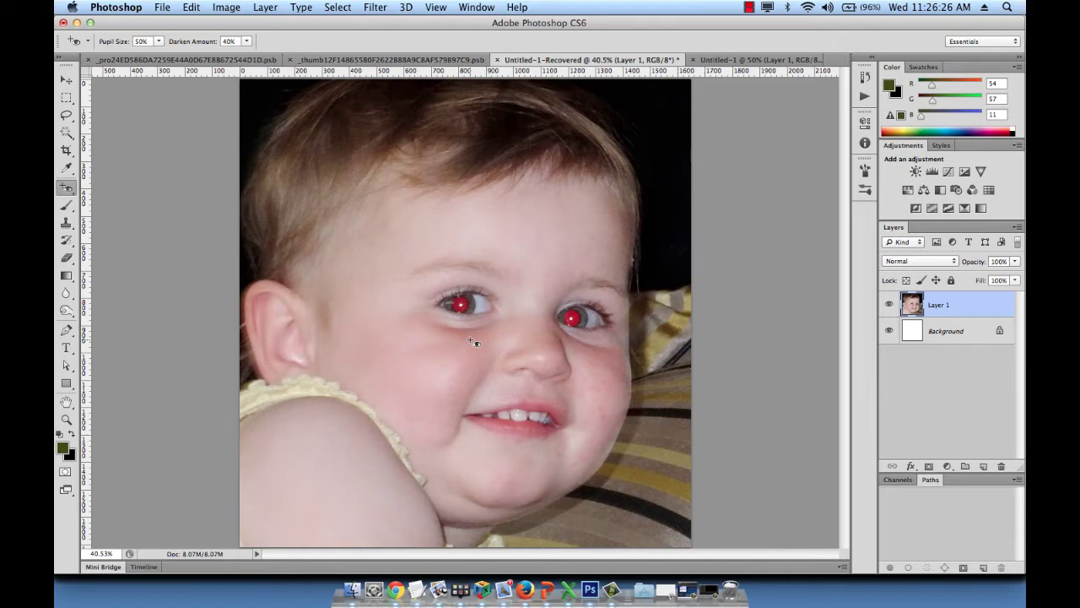
key(super+equal)
key(super+equal)
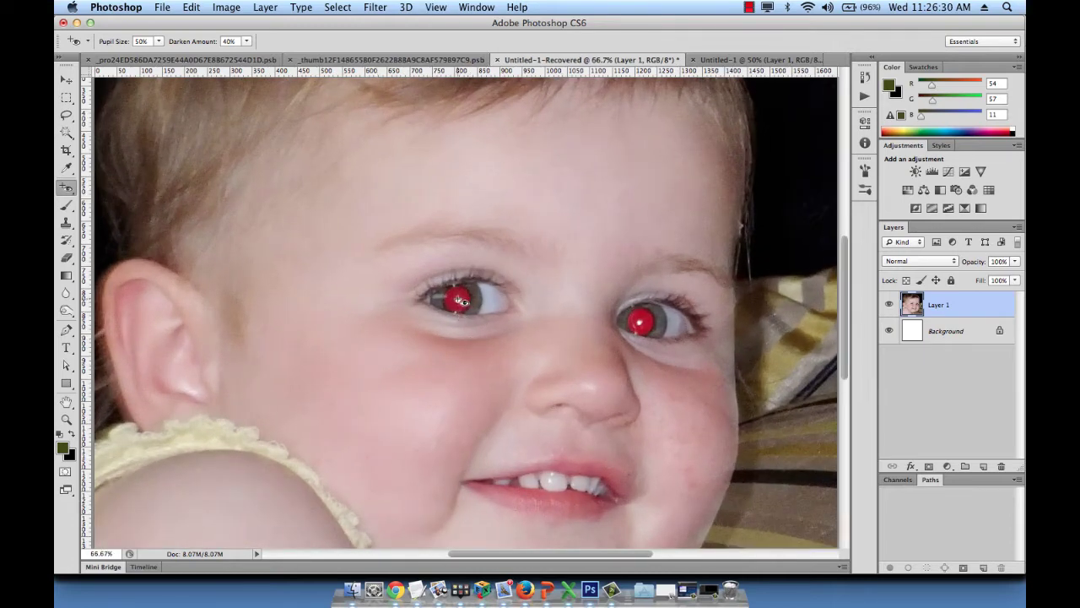
click(461, 301)
click(643, 324)
key(super+0)
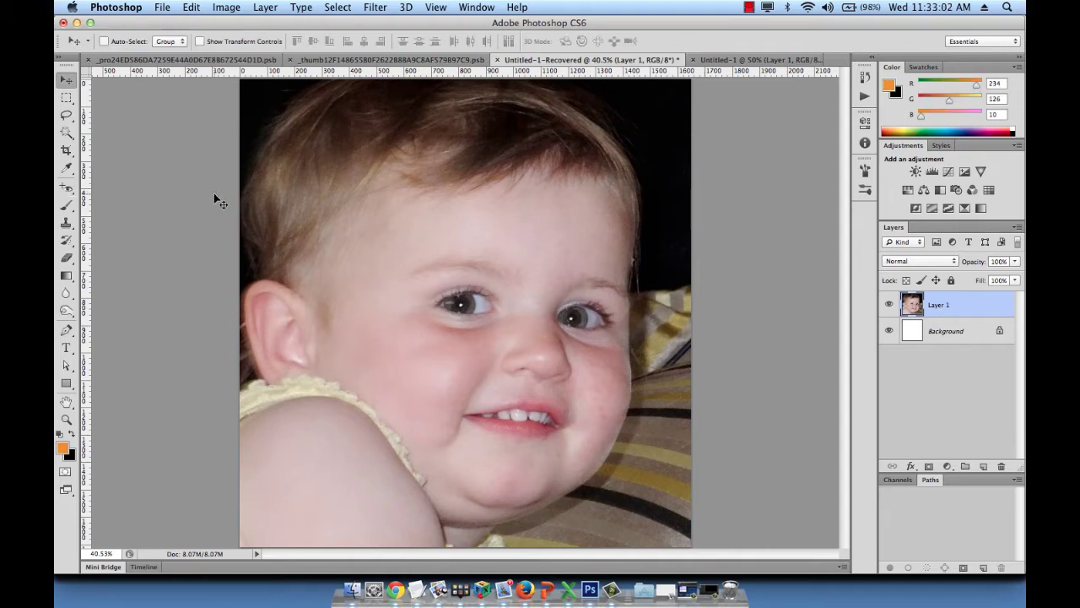
- Activate the Brush tool and look through its available brush presets and size setting
key(b)
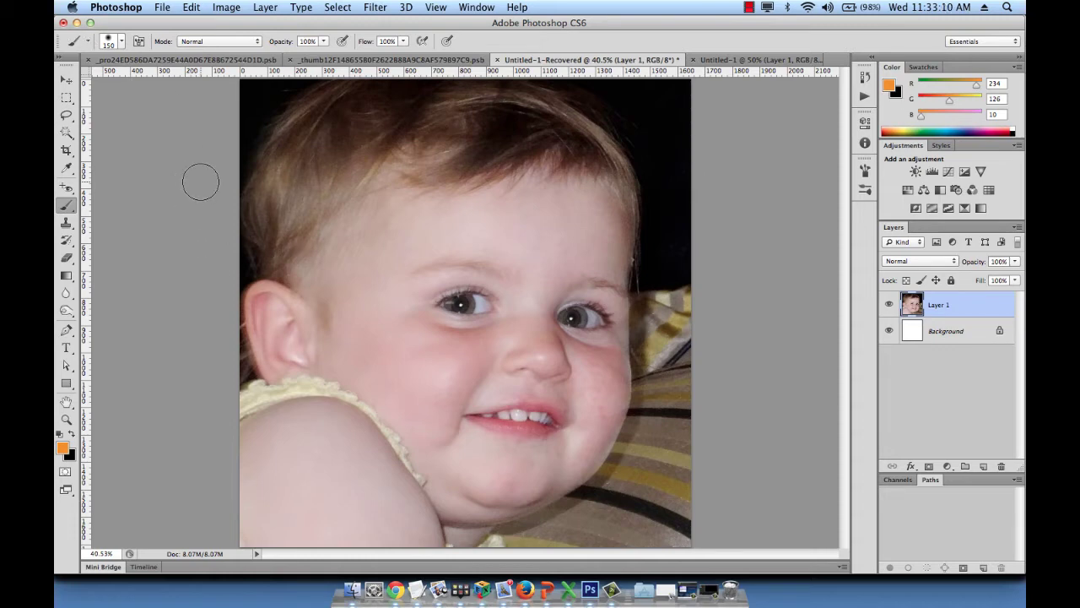
click(122, 41)
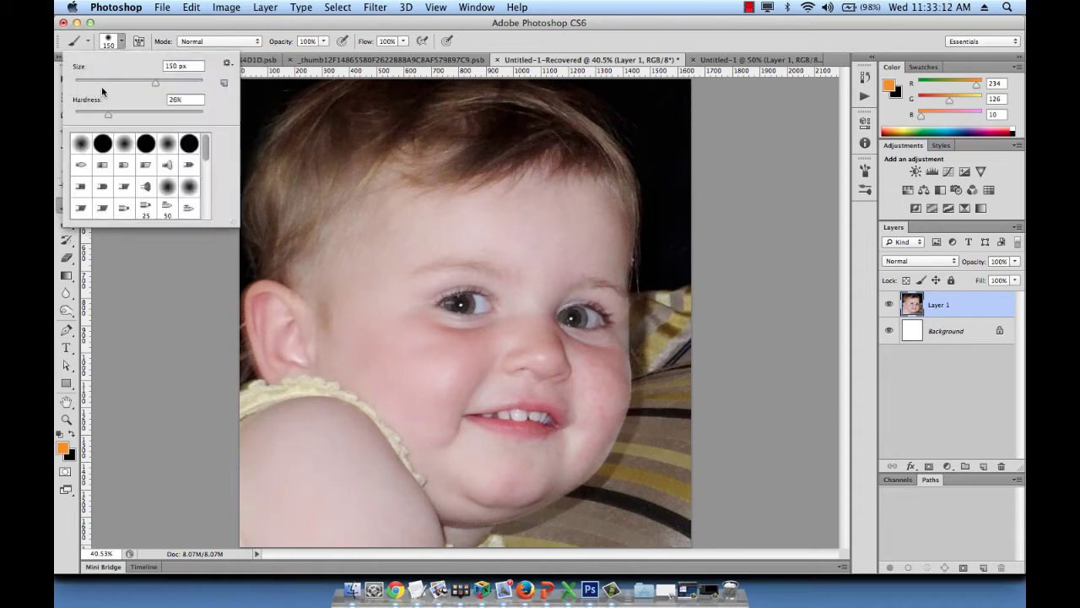
scroll(129, 175, down, 2)
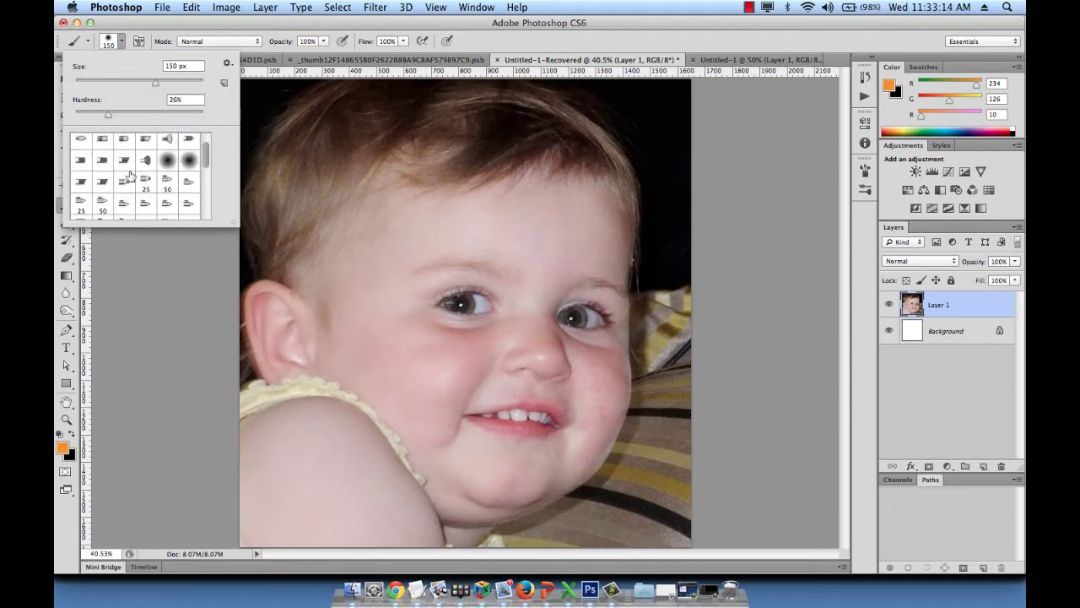
scroll(129, 175, up, 2)
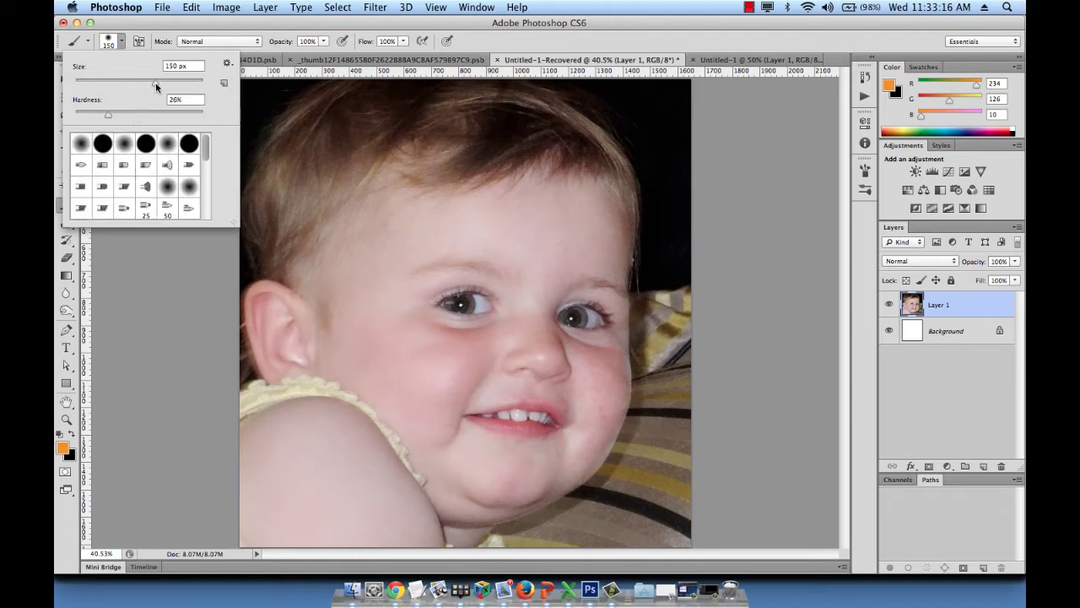
mouse_move(155, 82)
mouse_down()
mouse_move(119, 83)
mouse_move(157, 81)
mouse_move(140, 81)
mouse_up()
key(Escape)
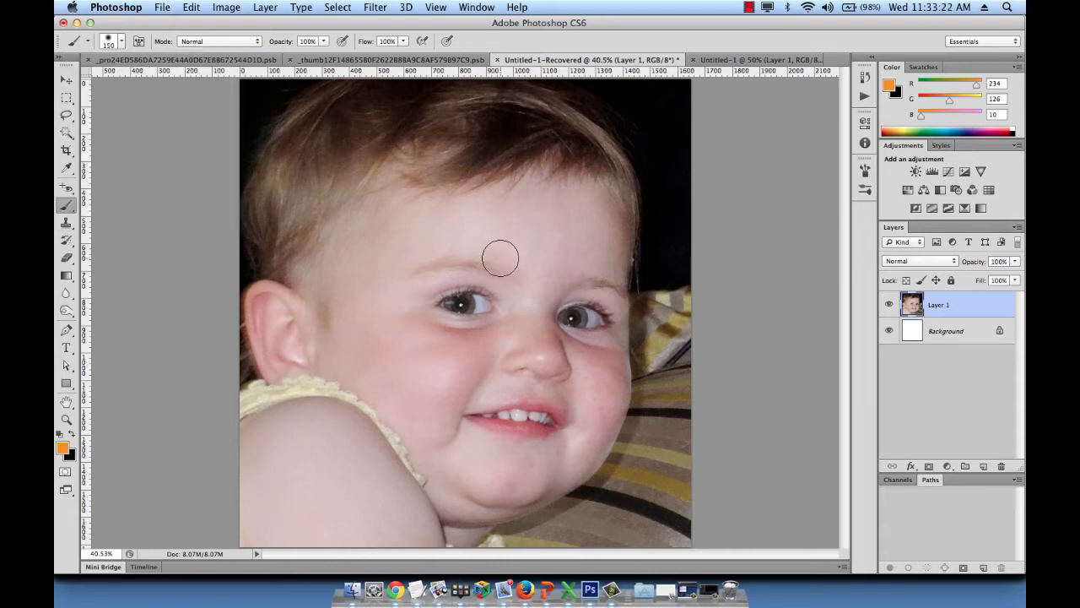
- Enlarge the brush to 600 px and reduce it back to 200 px
key(bracketright)
key(bracketright)
key(bracketright)
key(bracketright)
key(bracketright)
key(bracketright)
key(bracketright)
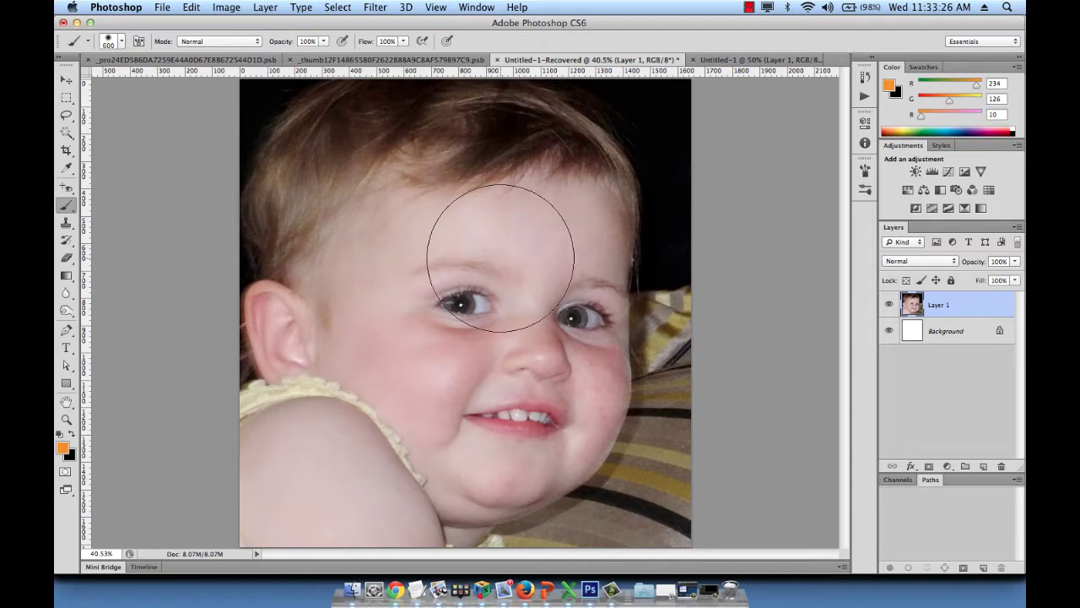
key(bracketleft)
key(bracketleft)
key(bracketleft)
key(bracketleft)
key(bracketleft)
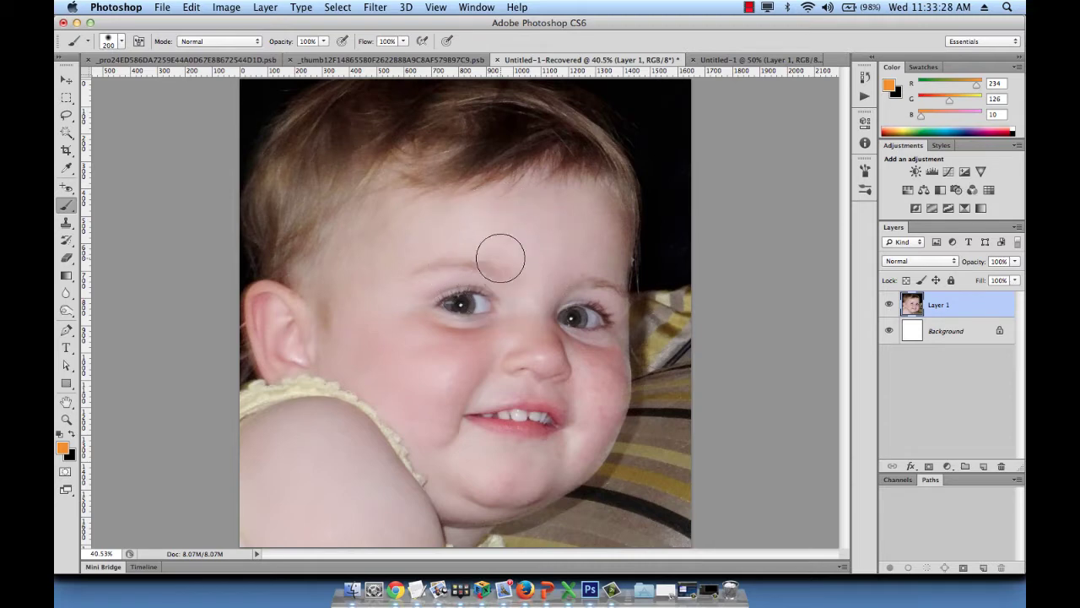
- Try the hard and soft round brush presets and paint a soft-edged orange stroke from the baby's shoulder up across the forehead
click(121, 44)
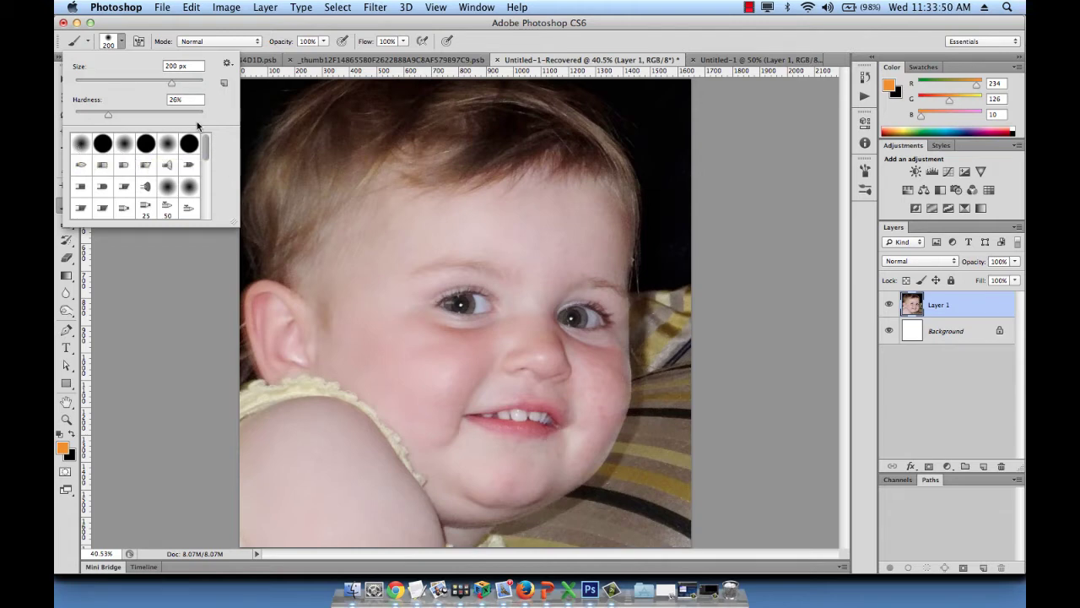
click(101, 145)
click(80, 145)
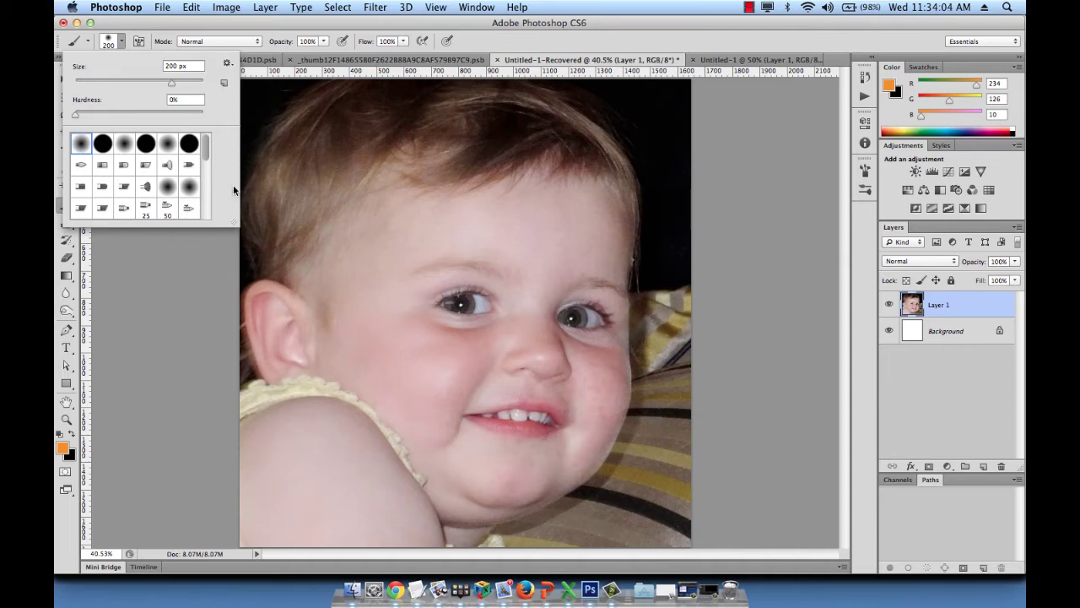
click(335, 267)
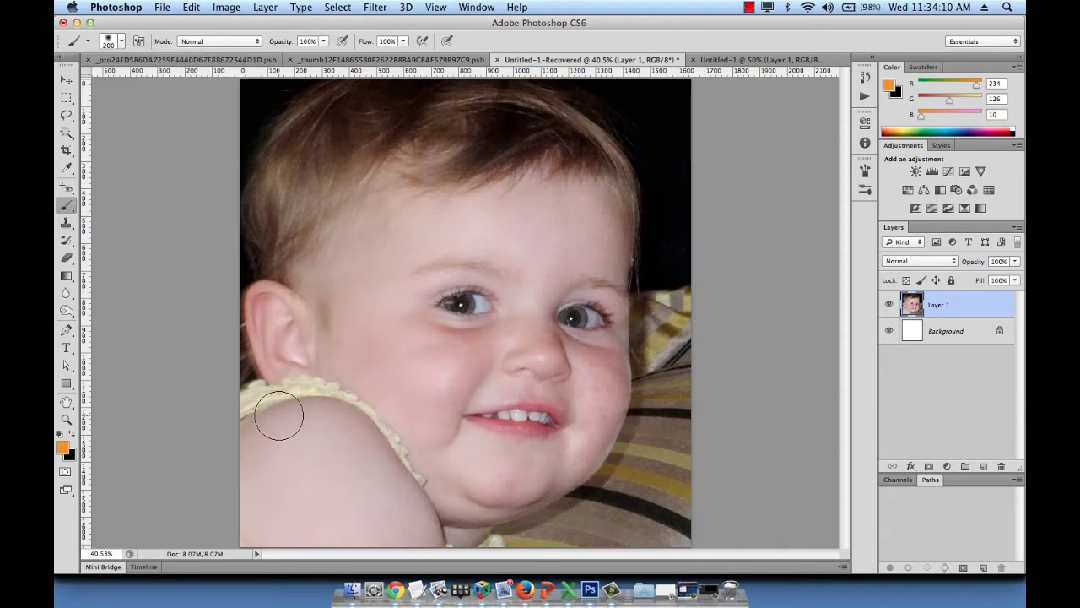
drag(278, 414, 376, 295)
drag(447, 238, 596, 215)
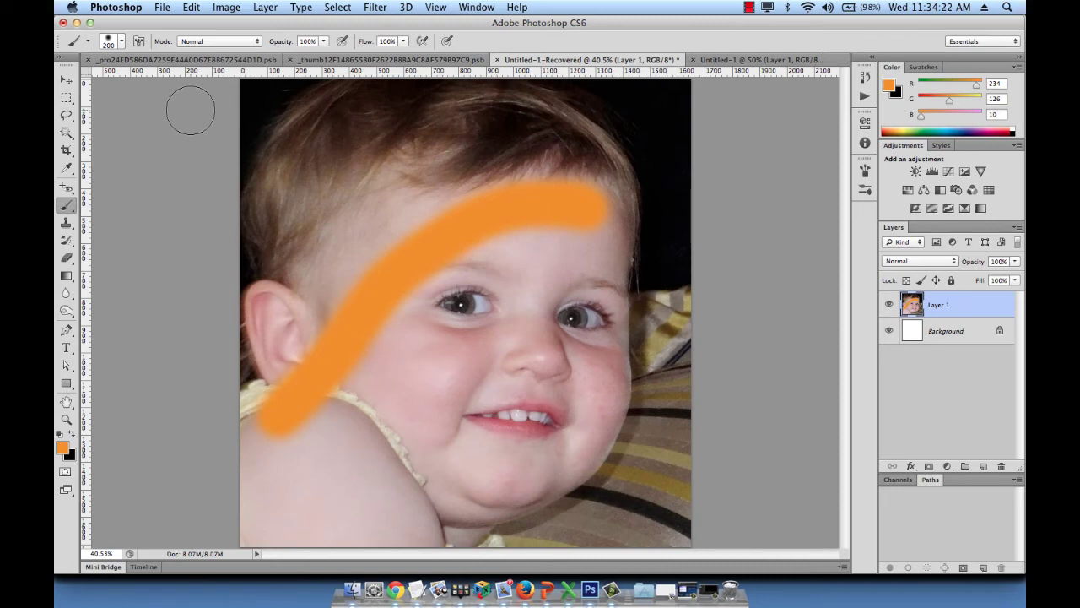
- Paint a crossing orange stroke from chin to hairline with the Hard Round brush at 100% hardness, and undo both orange strokes
click(122, 41)
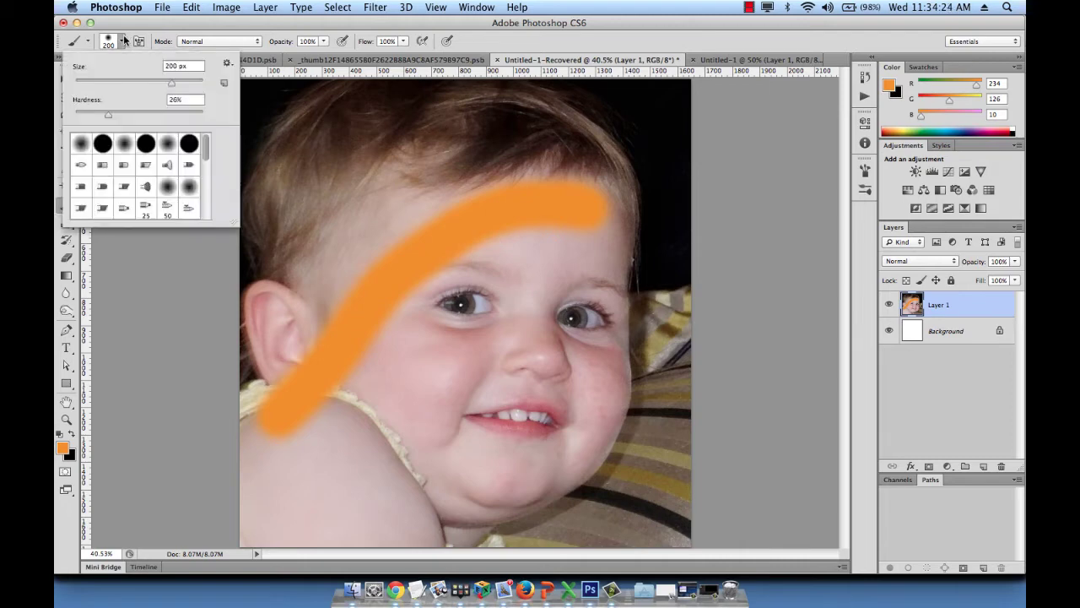
click(103, 145)
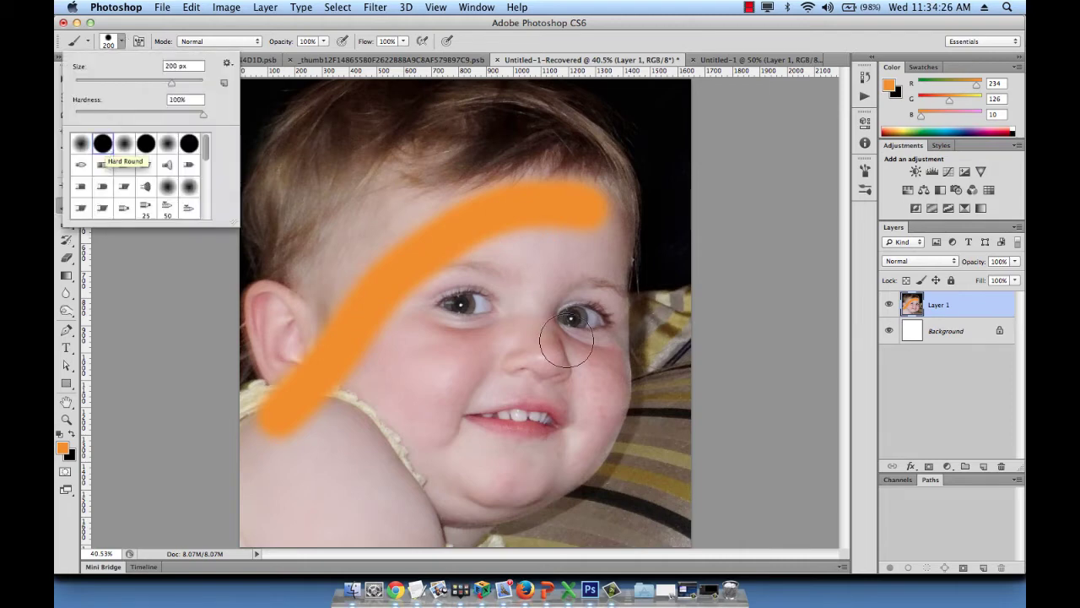
mouse_move(566, 459)
mouse_down()
mouse_move(504, 349)
mouse_move(359, 198)
mouse_move(292, 201)
mouse_up()
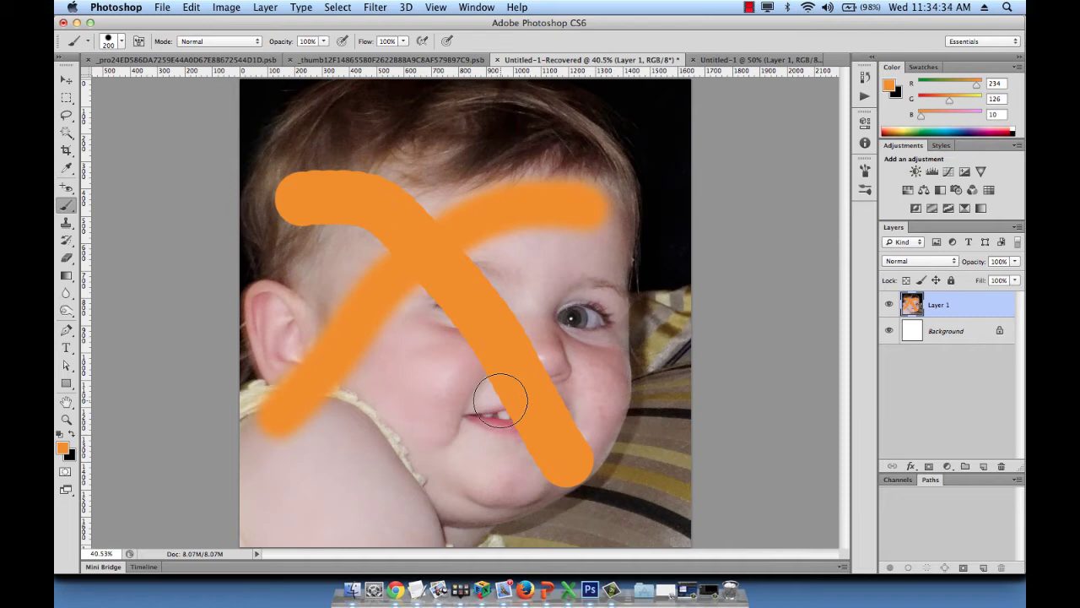
key(super+z)
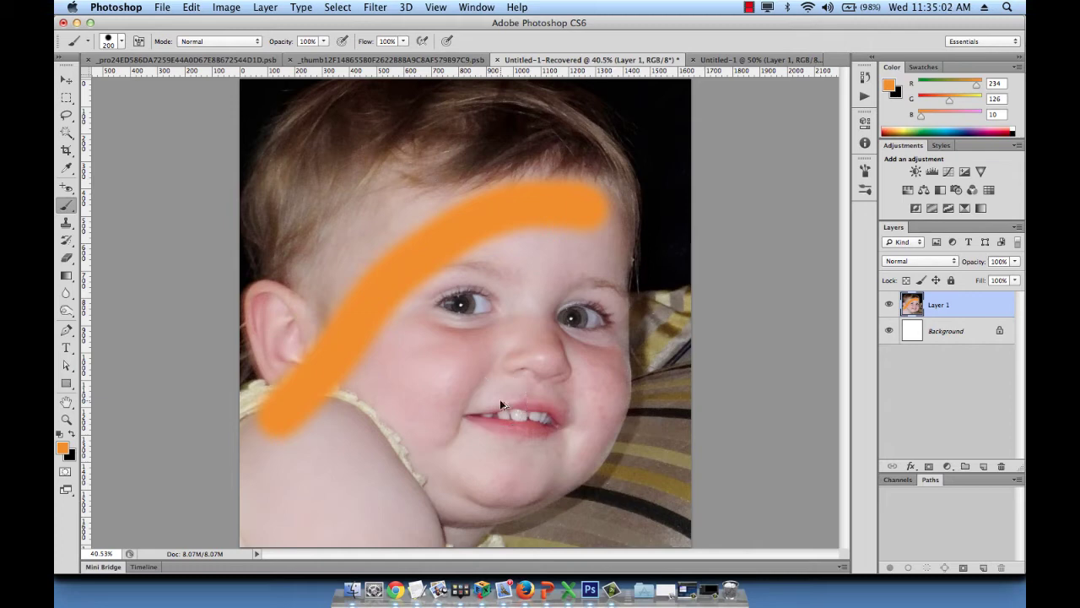
key(super+z)
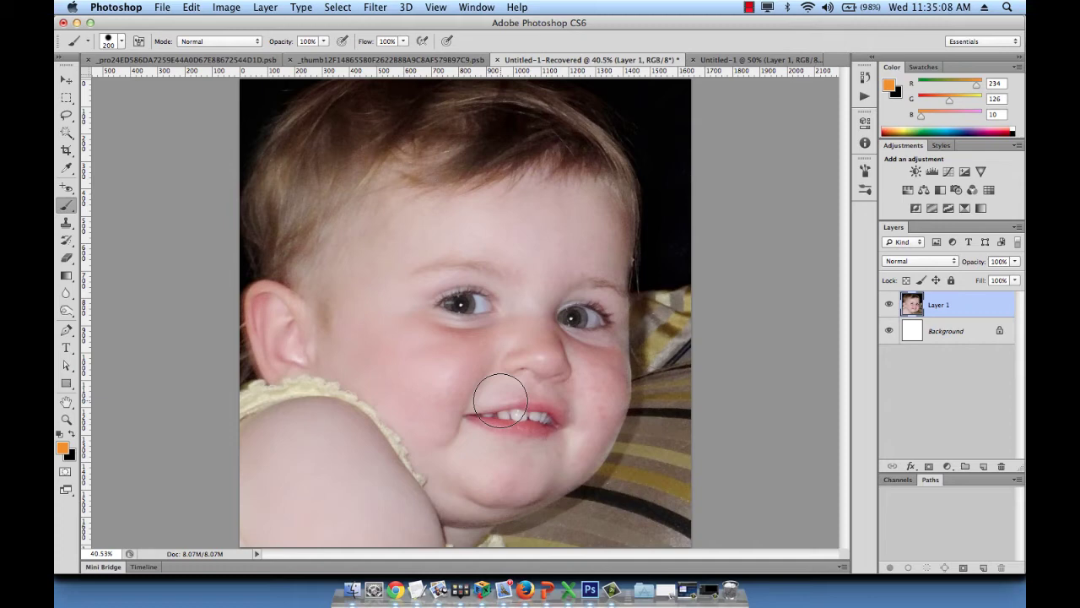
- Choose the 46 px spatter brush preset and dab a small orange spot between the ear and the eye
click(123, 41)
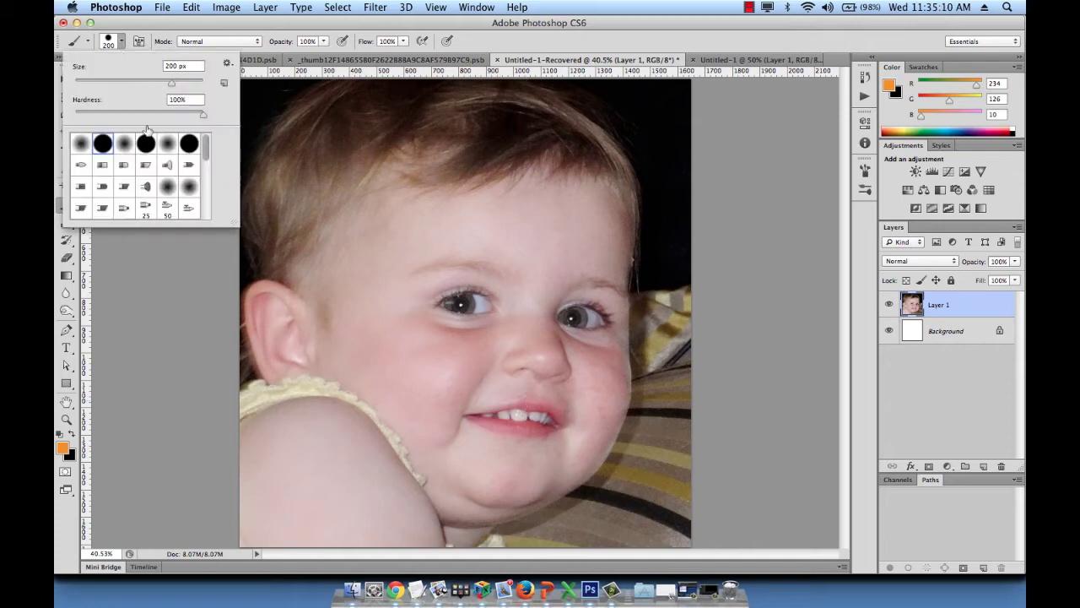
scroll(168, 187, down, 10)
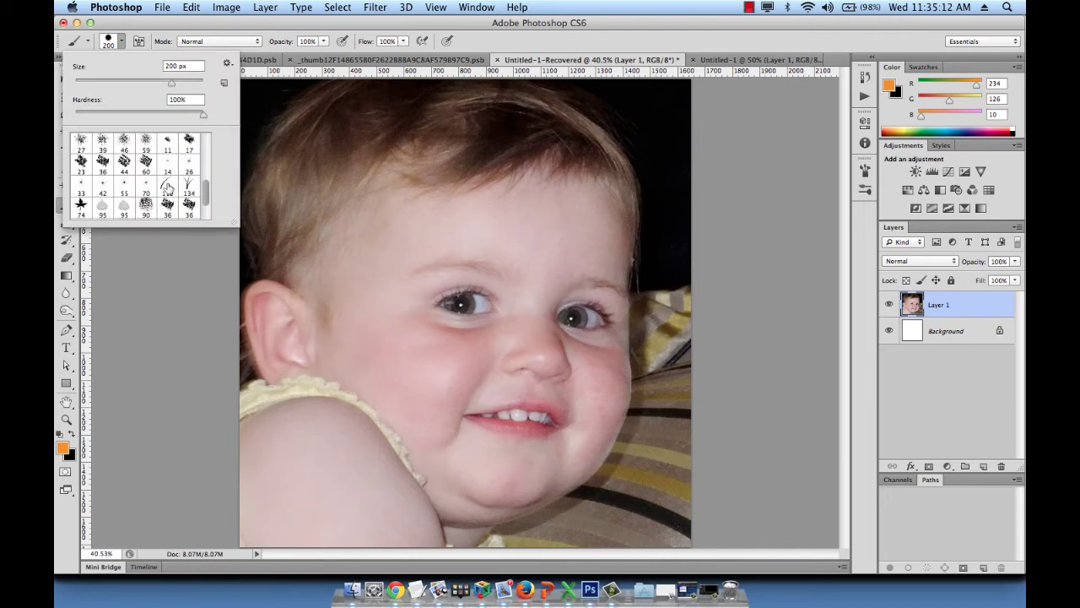
click(124, 142)
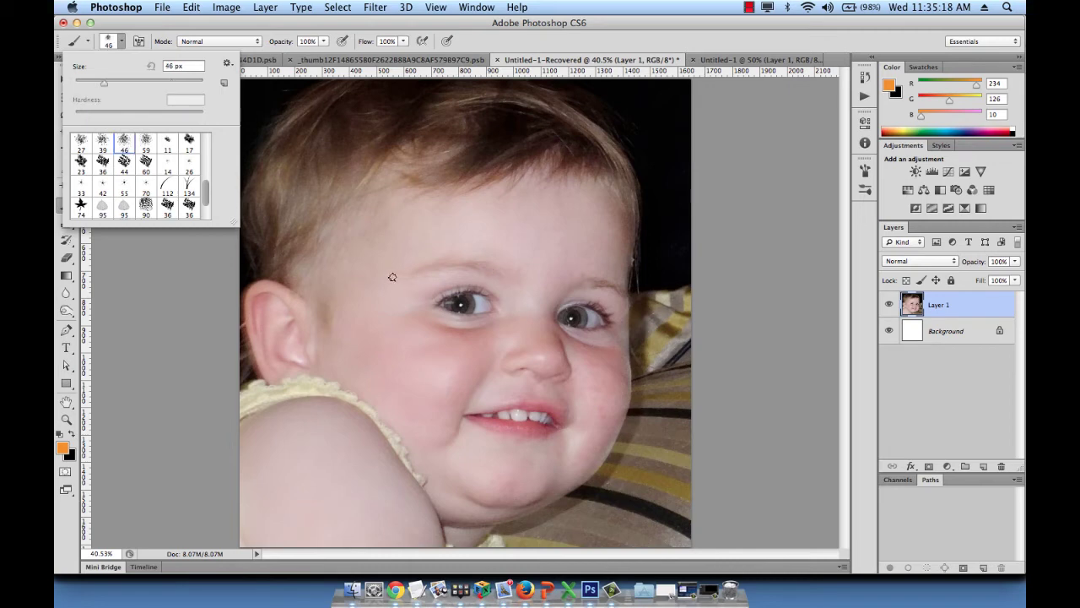
click(349, 303)
click(348, 304)
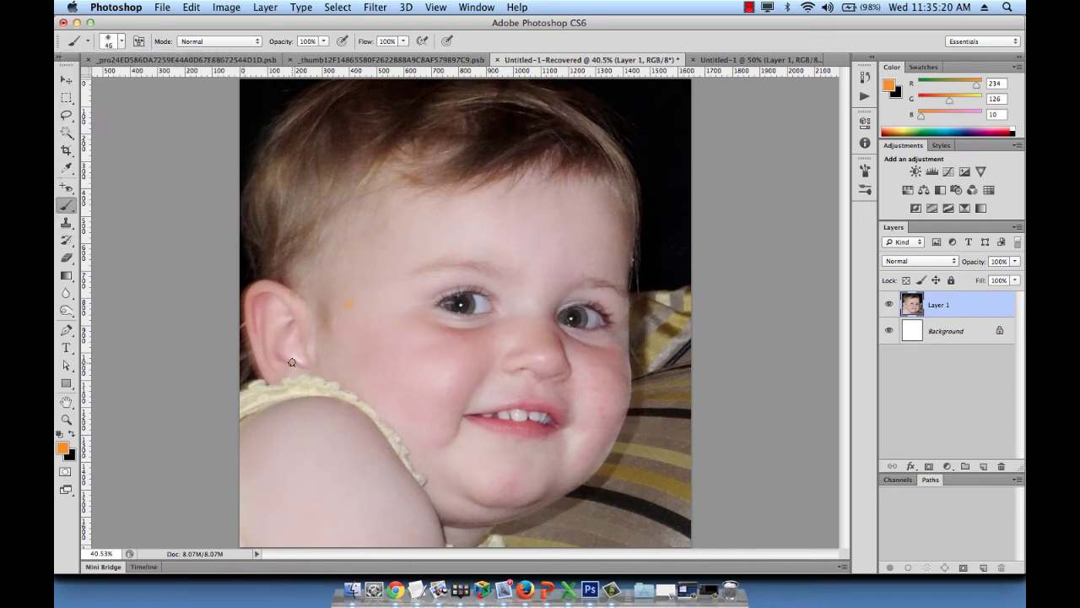
- Enlarge the spatter brush to 250 px and paint a wide orange stroke from the ear across the forehead and down to the mouth
key(bracketright)
key(bracketright)
key(bracketright)
key(bracketright)
key(bracketright)
key(bracketright)
key(bracketright)
key(bracketright)
key(bracketright)
click(293, 356)
mouse_move(299, 341)
mouse_down()
mouse_move(590, 205)
mouse_move(493, 393)
mouse_up()
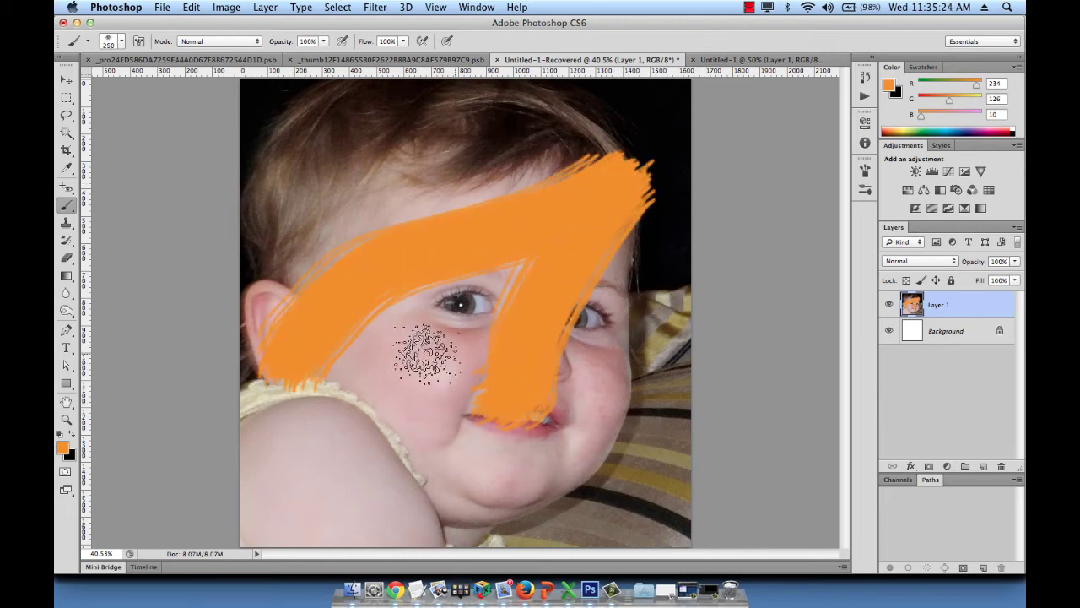
- Undo the wide orange stroke and paint two leaf trails over the face with the 74 px Scattered Maple Leaves brush
click(121, 40)
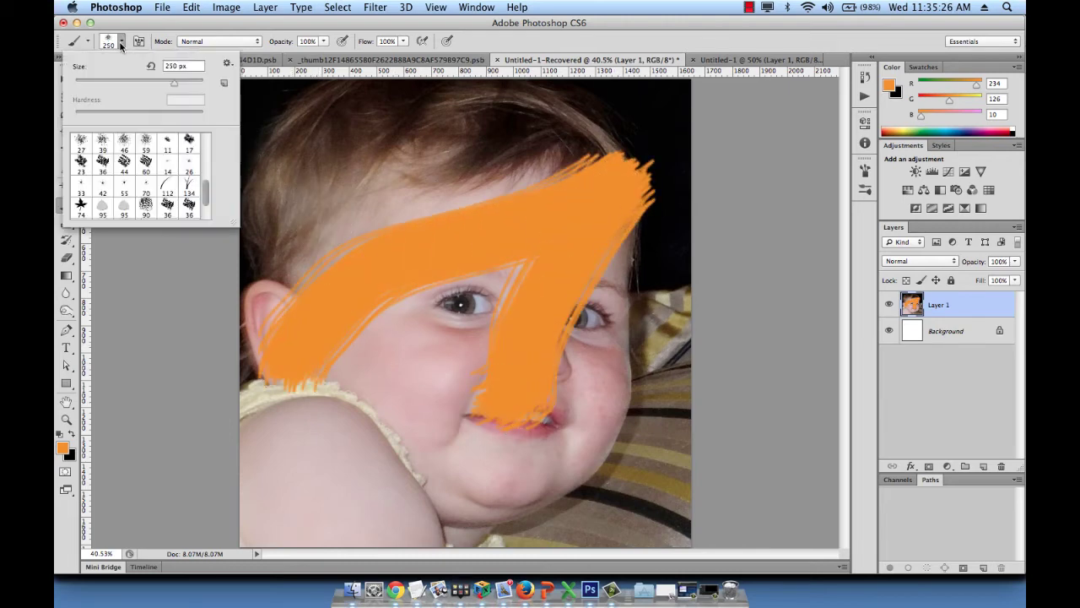
scroll(156, 196, down, 1)
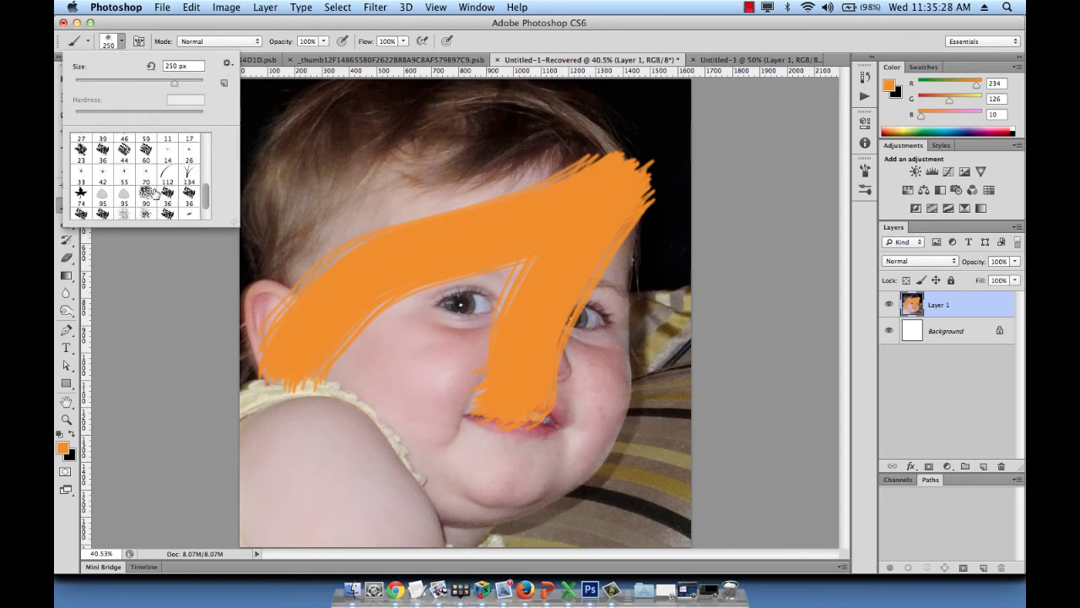
click(82, 196)
key(Return)
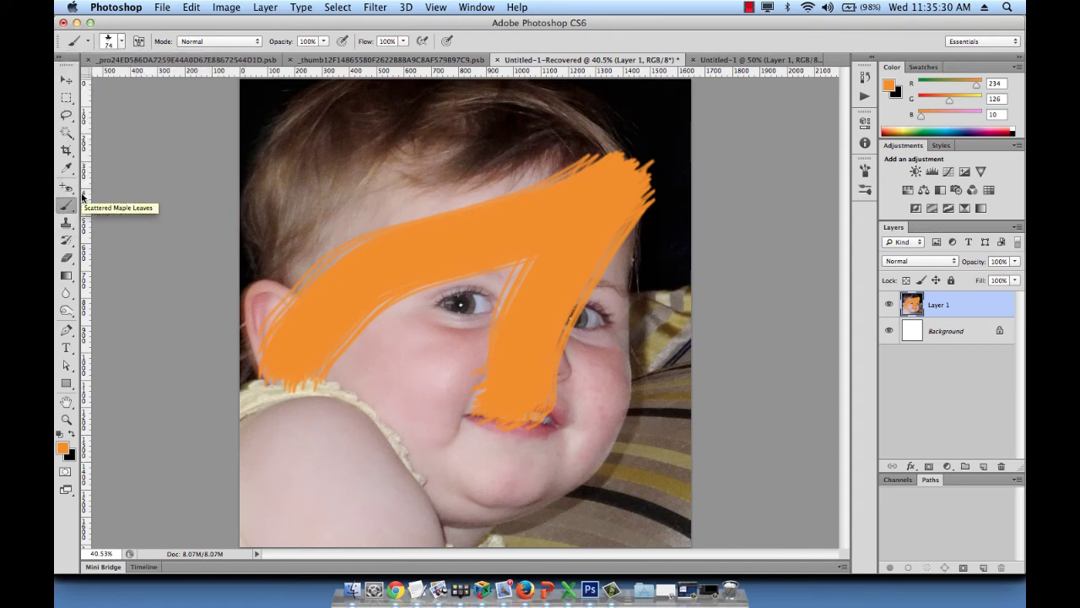
key(super+z)
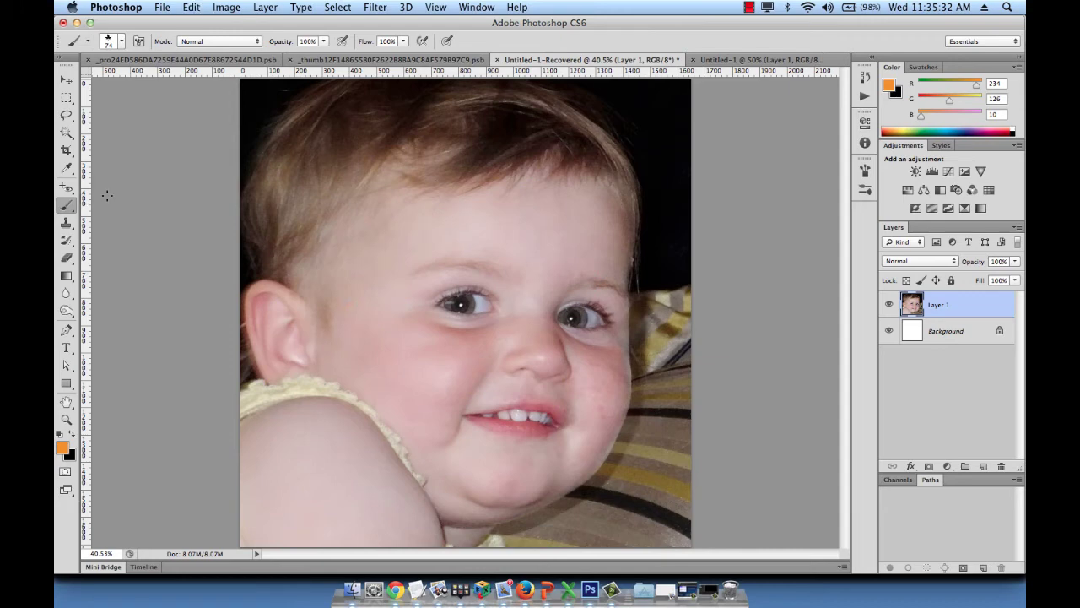
mouse_move(268, 346)
mouse_down()
mouse_move(488, 265)
mouse_move(488, 203)
mouse_move(432, 166)
mouse_move(295, 132)
mouse_up()
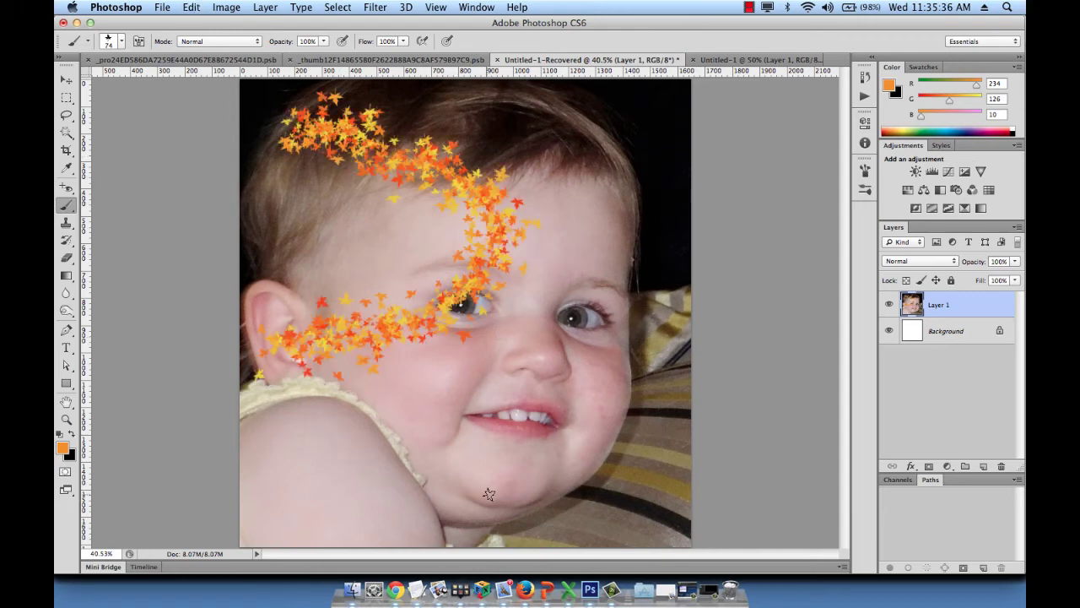
mouse_move(491, 518)
mouse_down()
mouse_move(533, 376)
mouse_move(630, 268)
mouse_move(622, 161)
mouse_up()
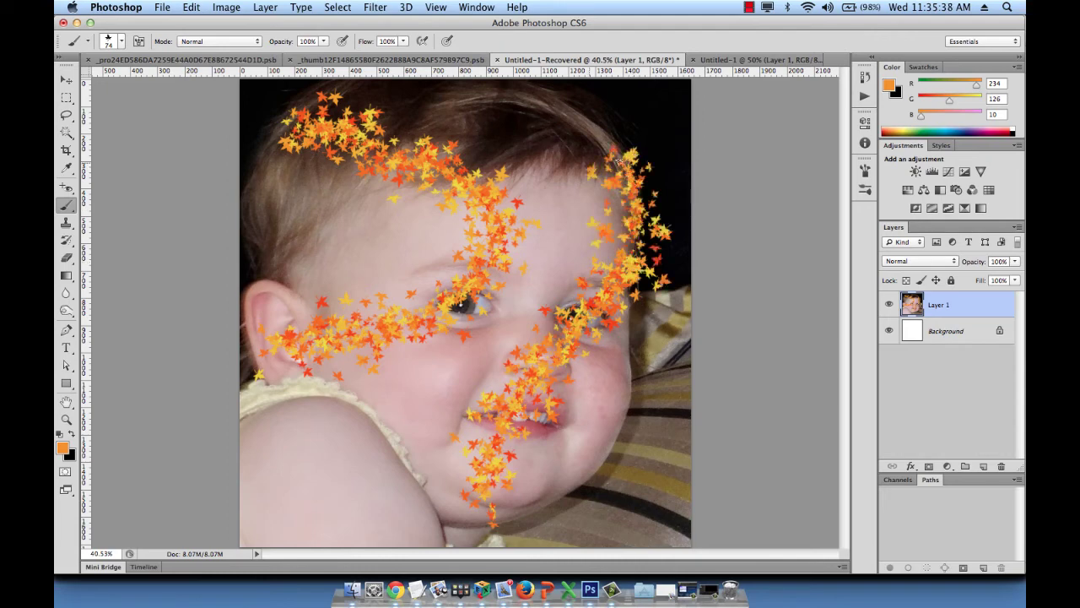
- Choose the second 95 px textured brush preset and paint a faint orange trail across the shoulder towards the cheek
click(121, 40)
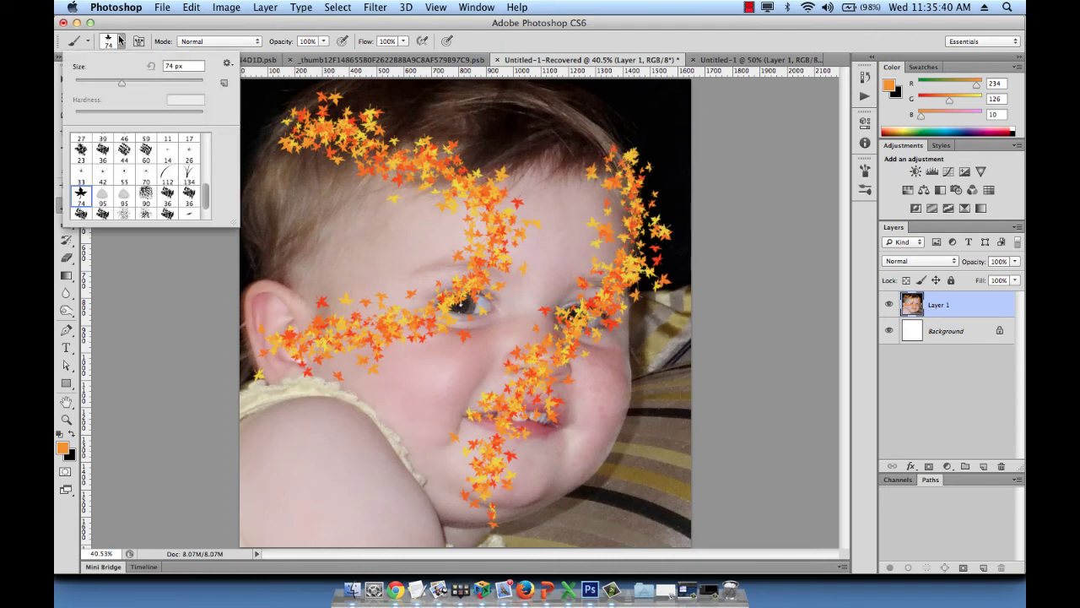
click(124, 194)
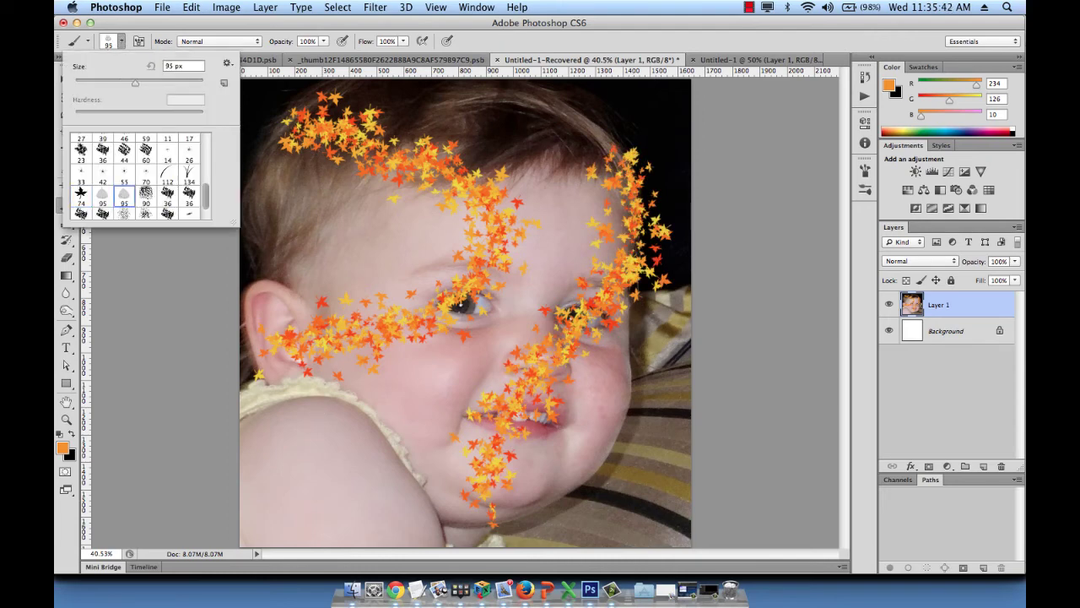
key(Return)
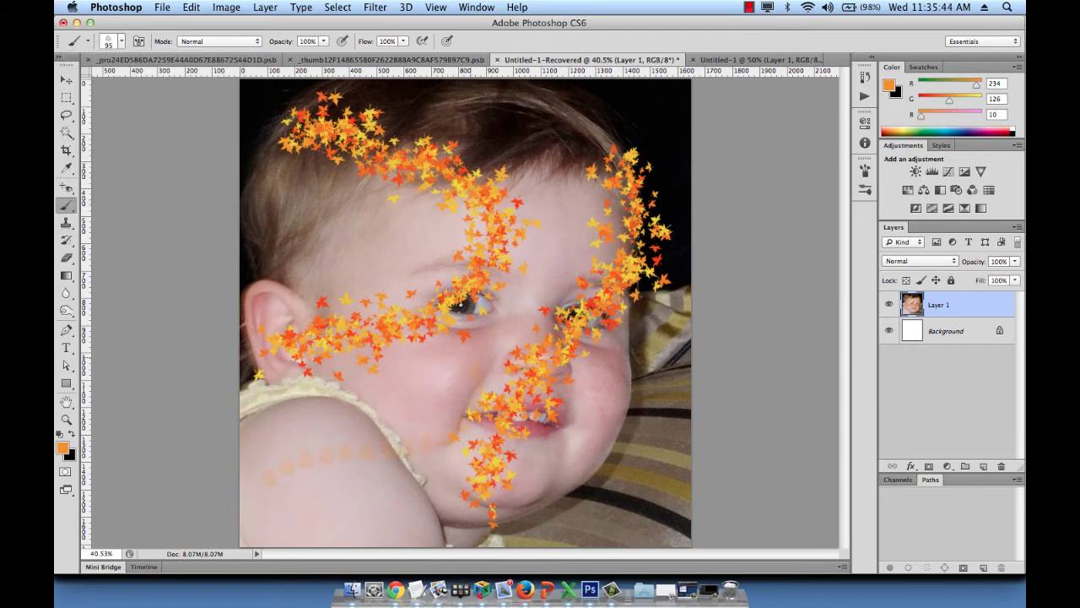
- Choose the 134 px grass brush preset and paint a curved trail of grass blades across the hair into the dark background
click(121, 39)
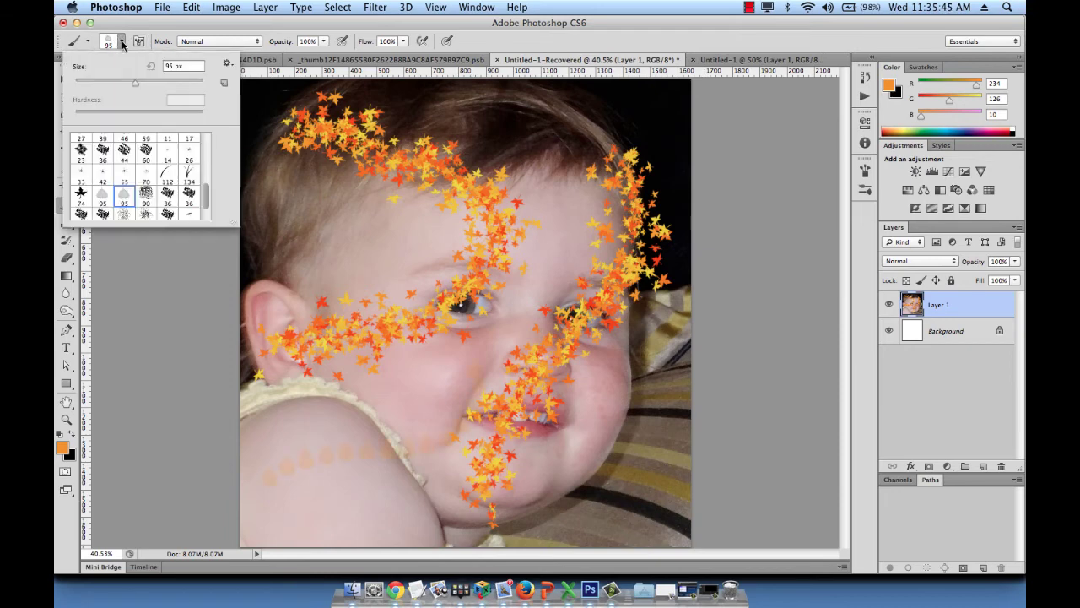
click(188, 175)
mouse_move(498, 101)
mouse_down()
mouse_move(570, 179)
mouse_move(651, 118)
mouse_move(711, 105)
mouse_up()
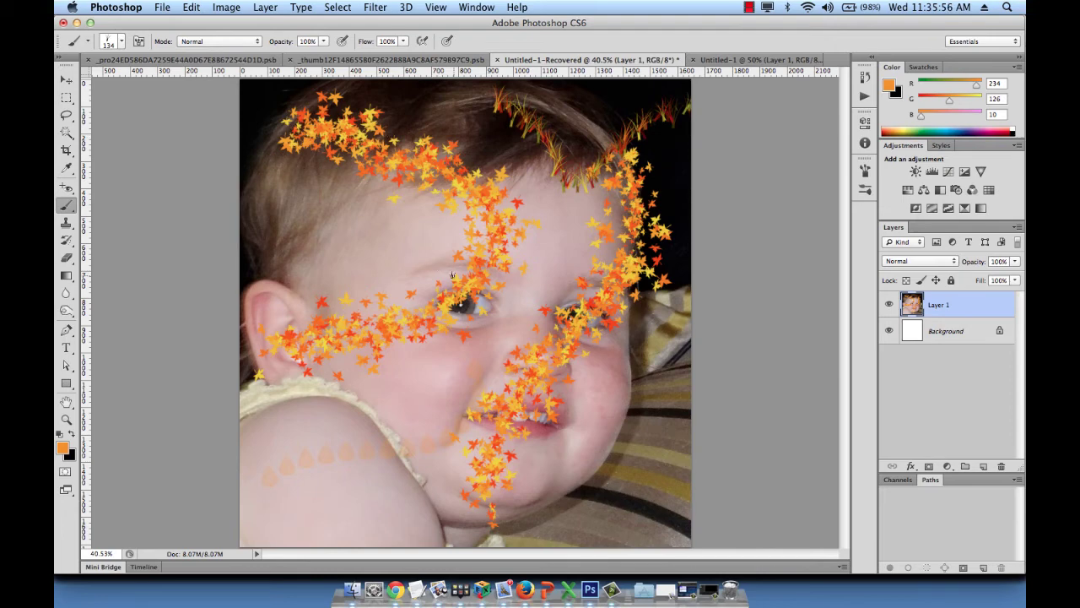
click(122, 40)
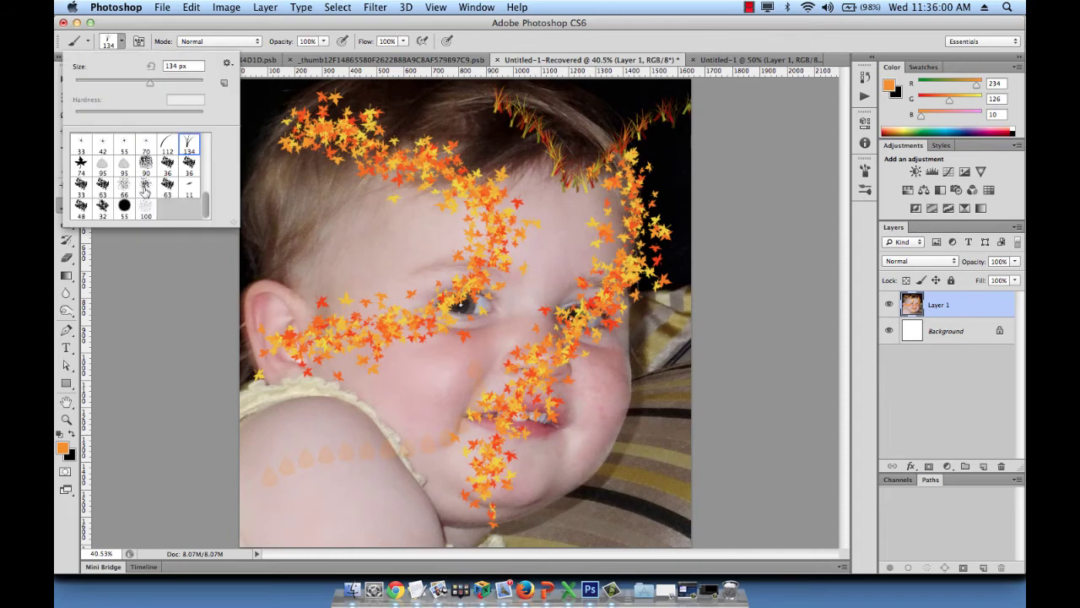
scroll(144, 191, up, 10)
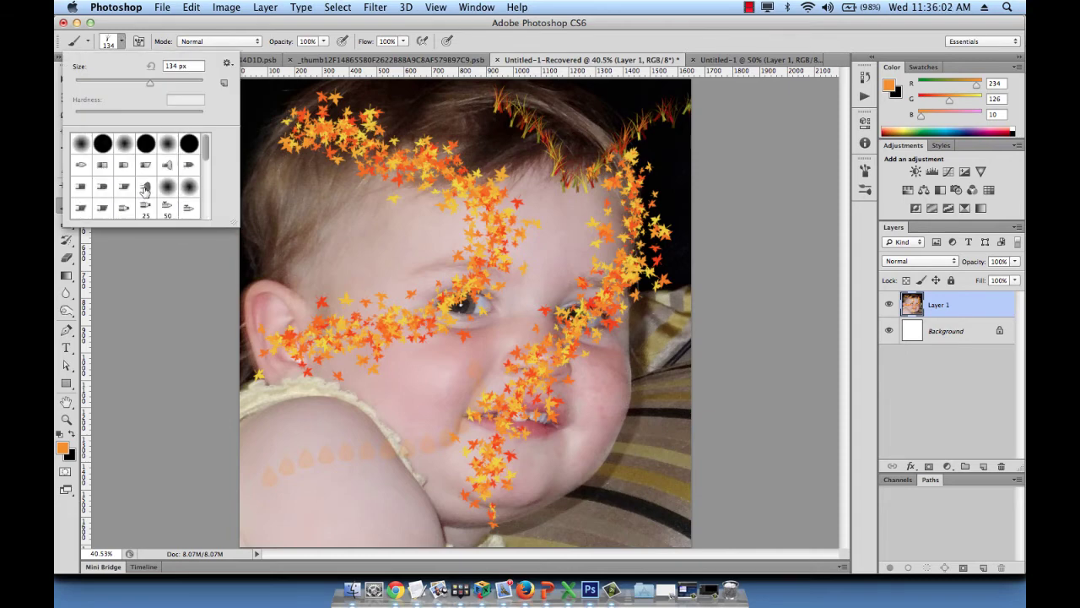
double_click(145, 190)
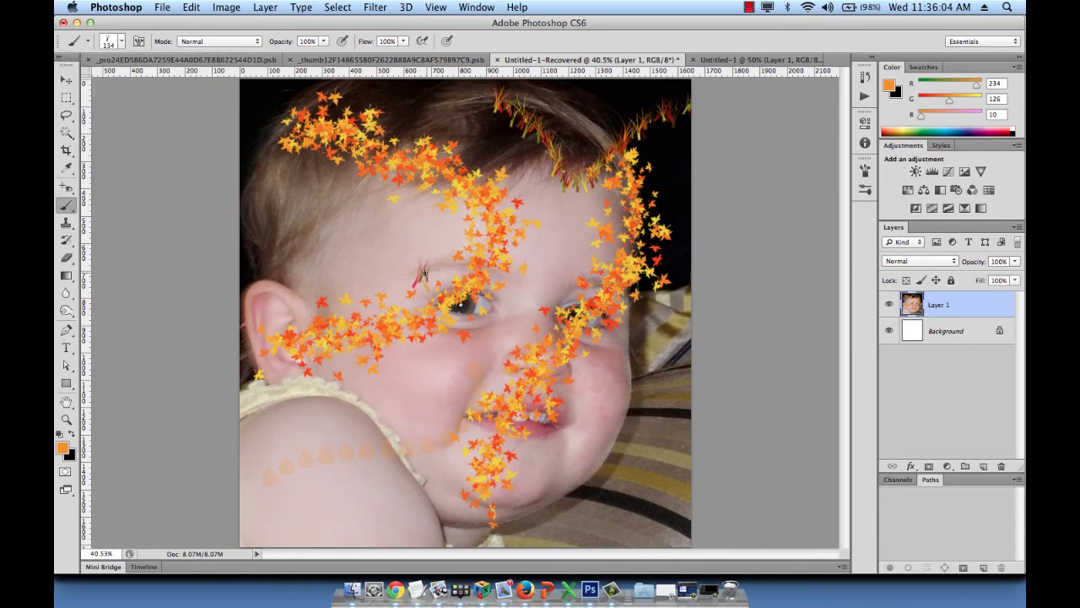
- Step back through the history to remove the grass, textured and leaf brush strokes from the baby photo
key(super+alt+z)
key(super+alt+z)
key(super+alt+z)
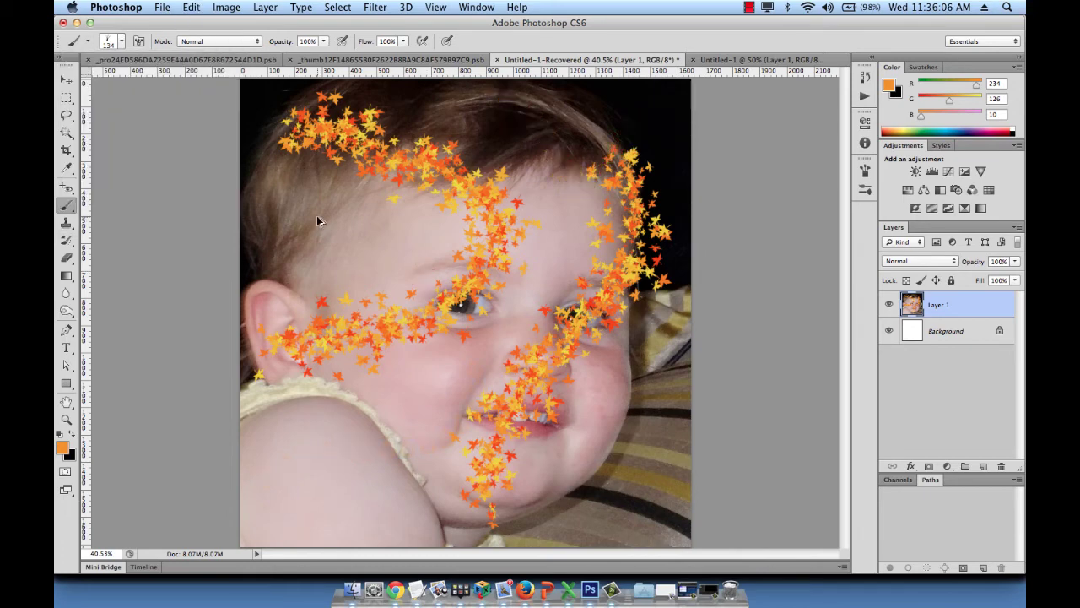
key(super+alt+z)
key(super+alt+z)
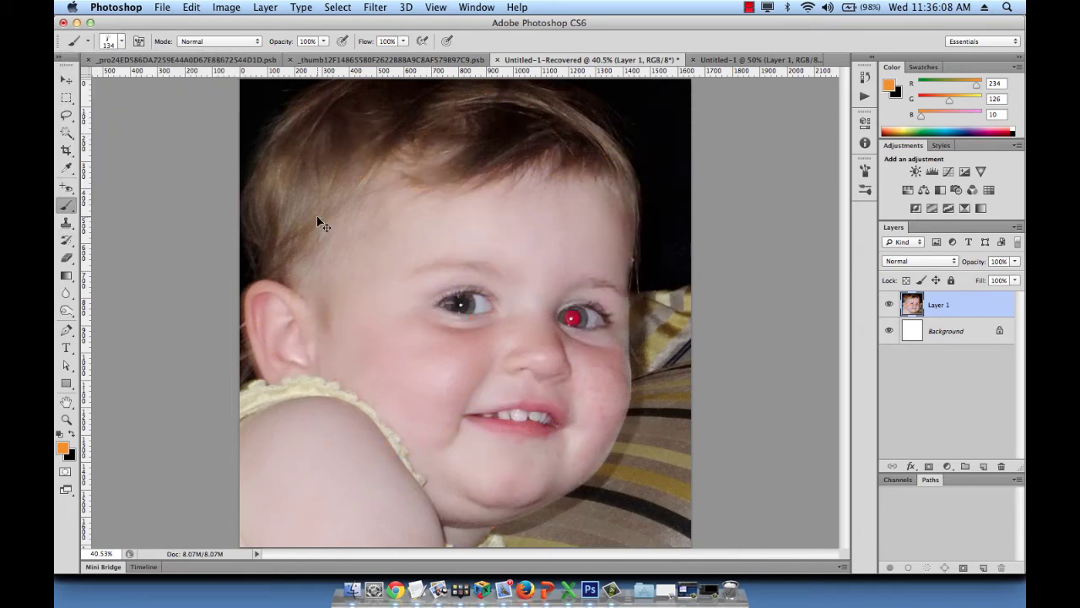
- Redo the undone steps to restore the red-eye correction, and undo the leaf and textured strokes again
key(super+shift+z)
key(super+shift+z)
key(super+shift+z)
key(super+shift+z)
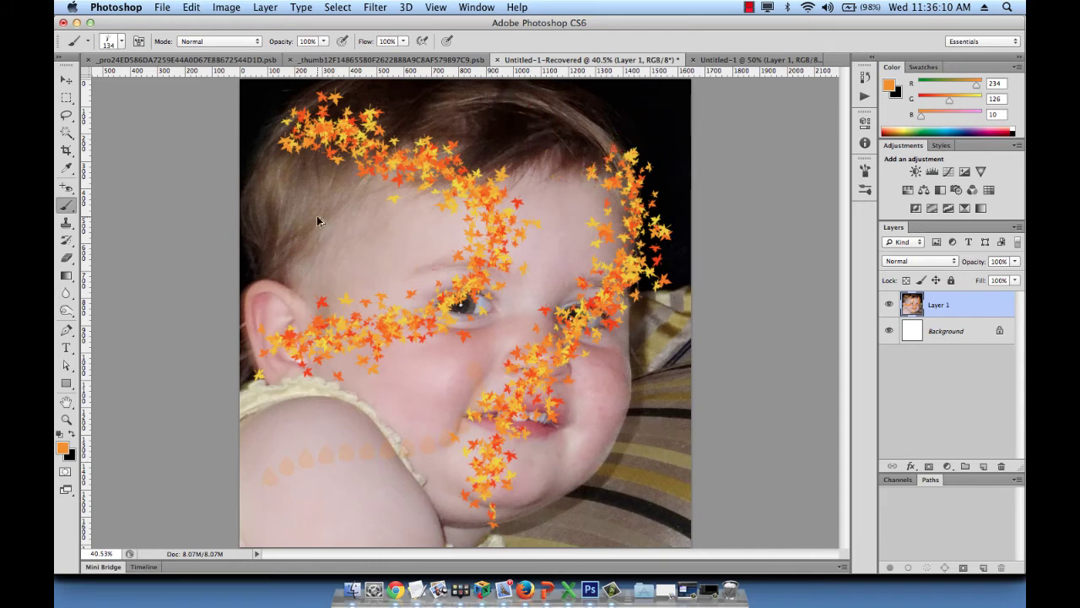
key(super+alt+z)
key(super+alt+z)
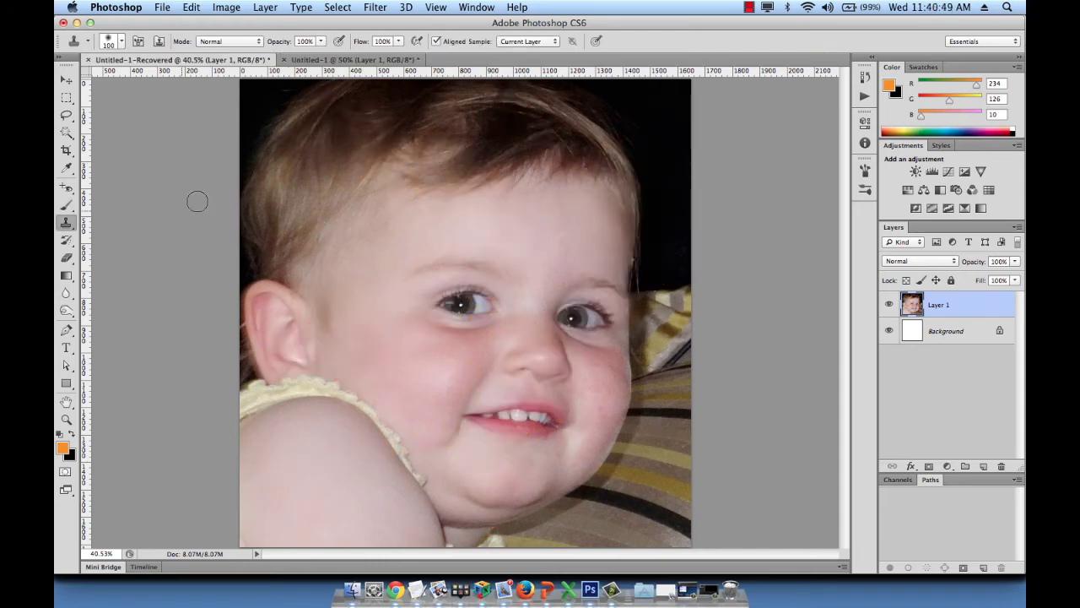
- Choose the Clone Stamp tool, switch to the autumn lake photo and sample the left edge of the white cloud as source
click(66, 224)
click(335, 65)
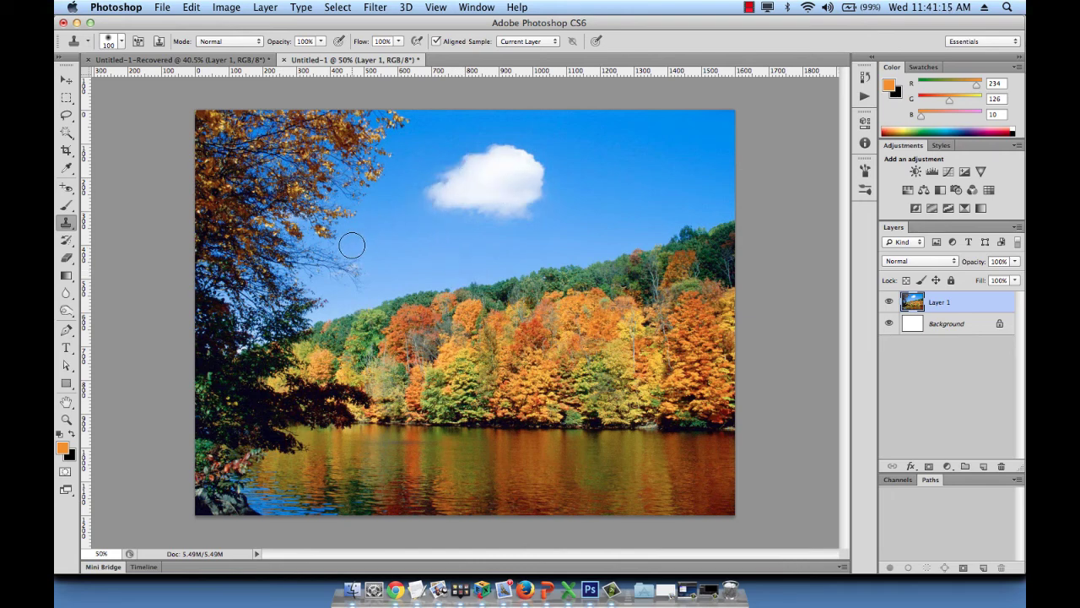
alt+click(433, 195)
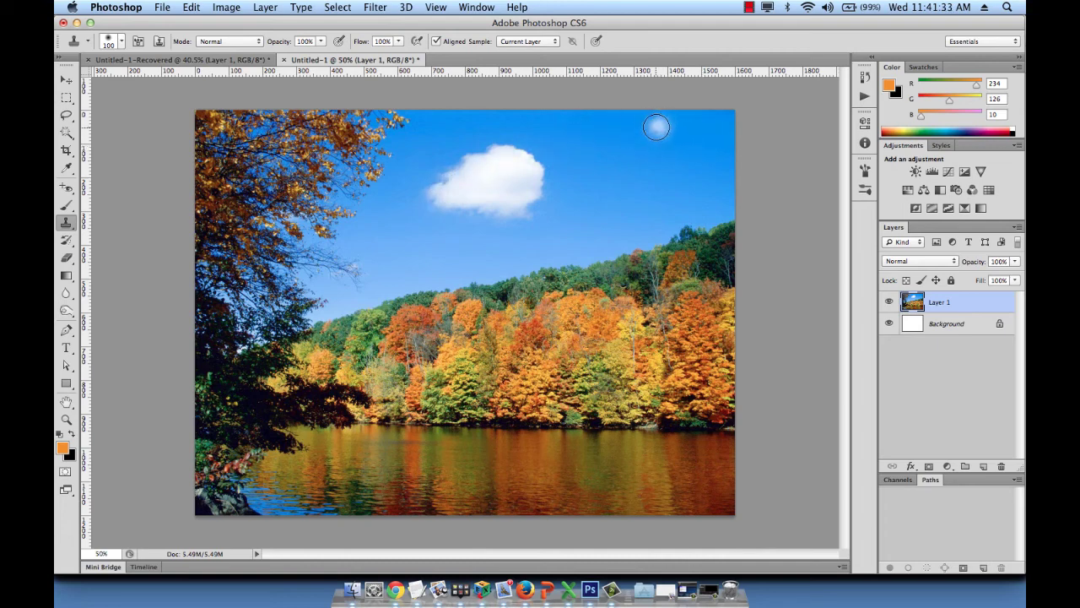
- Clone the cloud directly onto the photo layer in the upper-right sky, and undo the cloned cloud
mouse_move(650, 137)
mouse_down()
mouse_move(686, 117)
mouse_move(668, 149)
mouse_move(704, 113)
mouse_move(695, 137)
mouse_move(718, 124)
mouse_move(741, 135)
mouse_move(734, 155)
mouse_move(670, 144)
mouse_up()
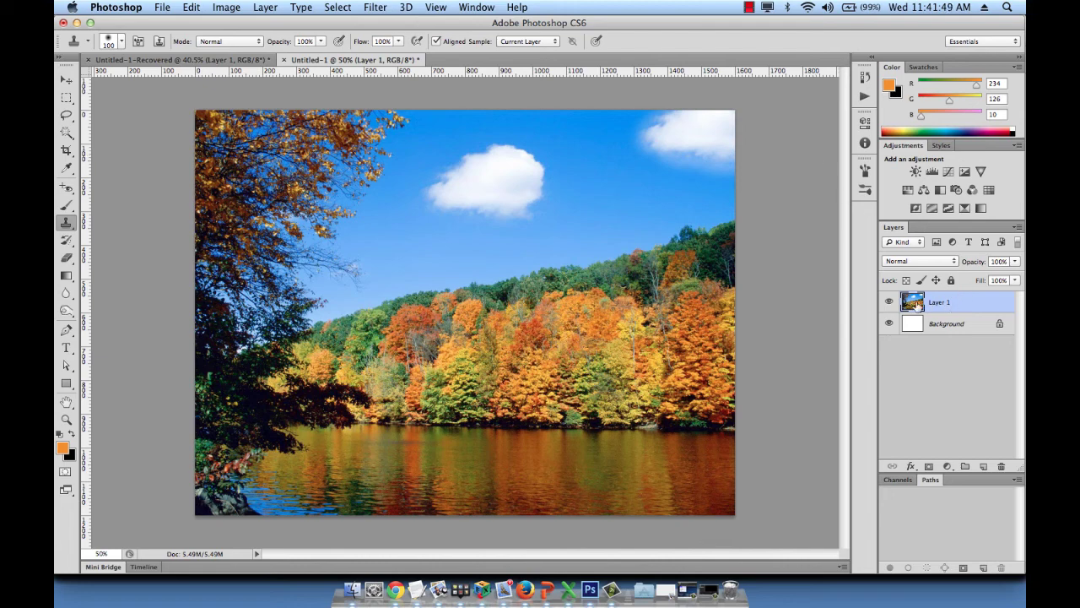
key(super+z)
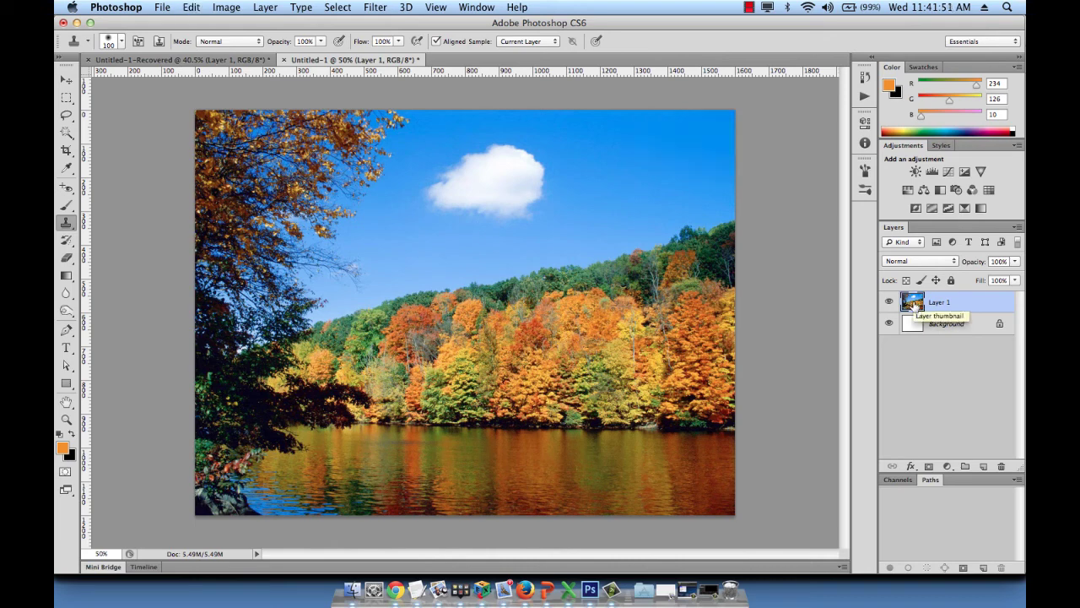
- Add an empty layer above the lake photo and clone the cloud with its surrounding sky onto it in the upper-right sky
click(983, 466)
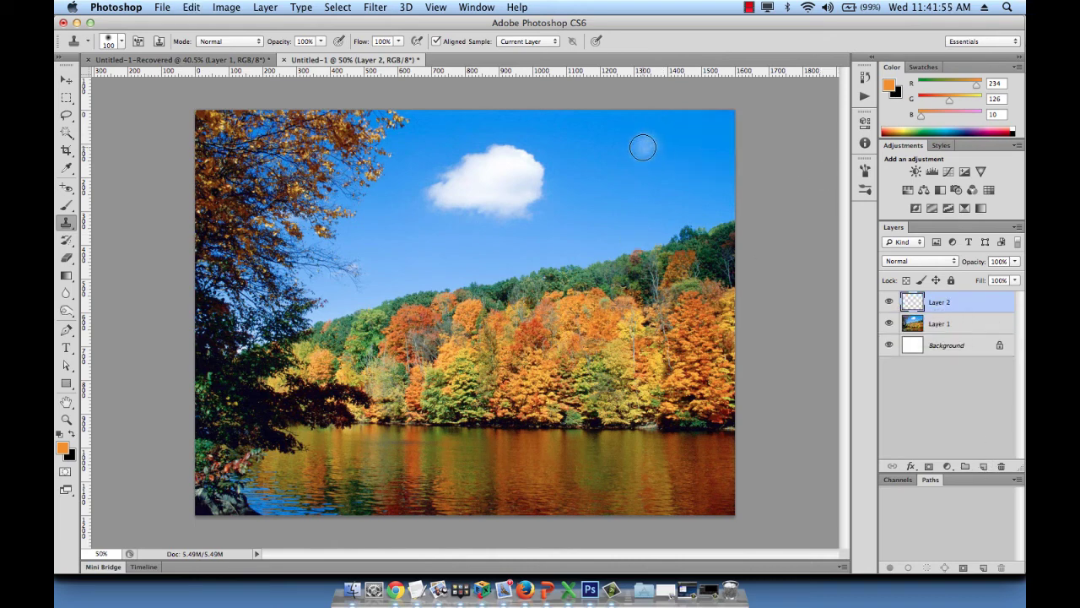
mouse_move(642, 148)
mouse_down()
mouse_move(658, 122)
mouse_move(696, 119)
mouse_move(681, 137)
mouse_move(724, 115)
mouse_move(686, 136)
mouse_move(727, 153)
mouse_move(679, 153)
mouse_move(718, 169)
mouse_move(661, 160)
mouse_move(748, 178)
mouse_move(661, 174)
mouse_move(737, 188)
mouse_up()
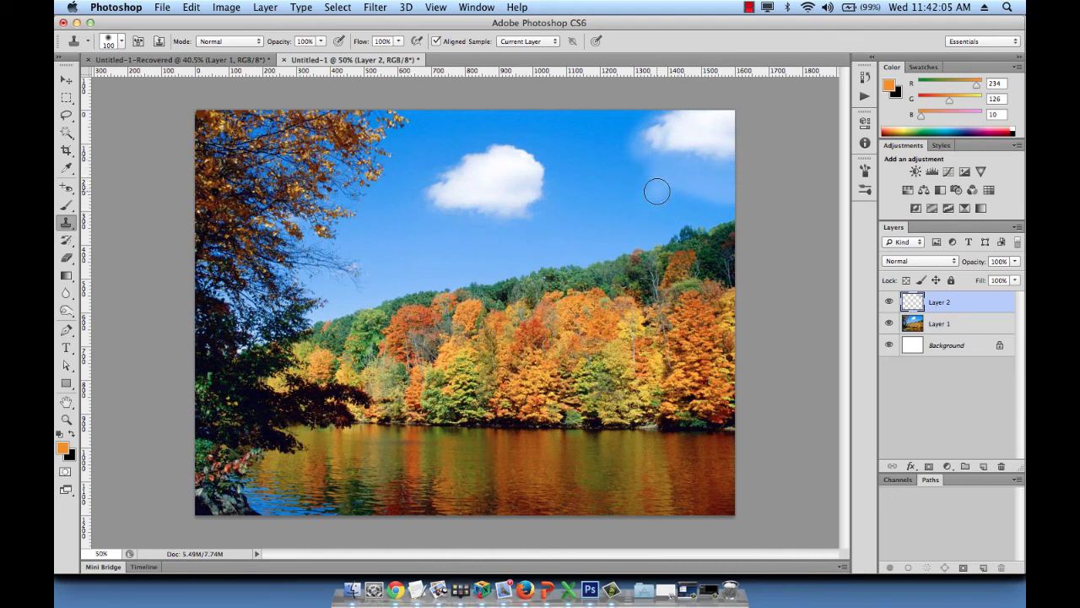
mouse_move(659, 189)
mouse_down()
mouse_move(740, 202)
mouse_move(658, 178)
mouse_move(745, 205)
mouse_move(664, 176)
mouse_move(763, 215)
mouse_up()
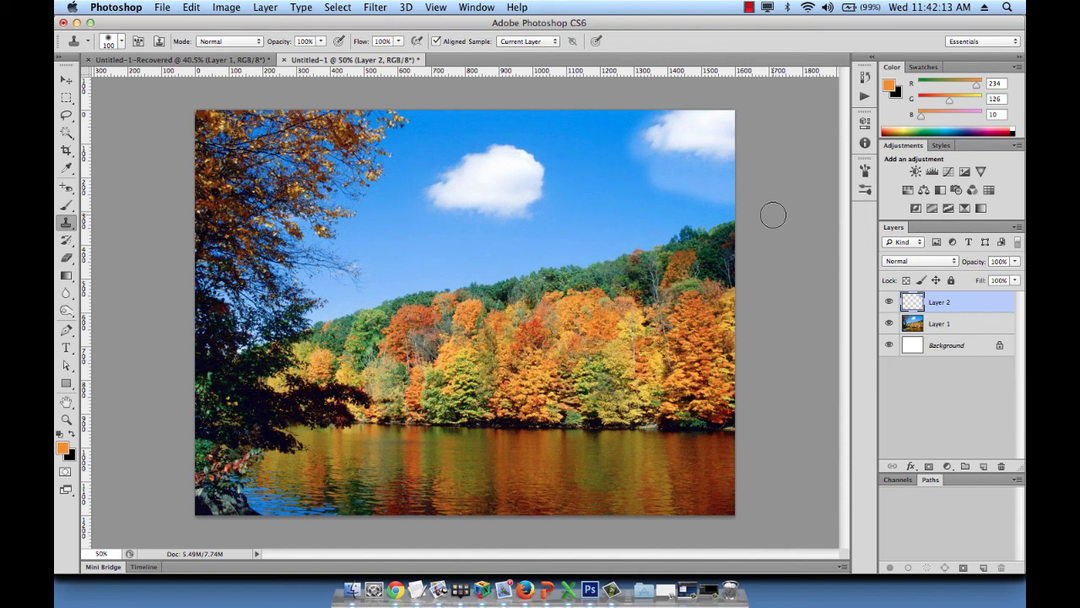
- Choose the Eraser tool and reduce its brush size to 150 px for work on the cloned cloud layer
click(68, 261)
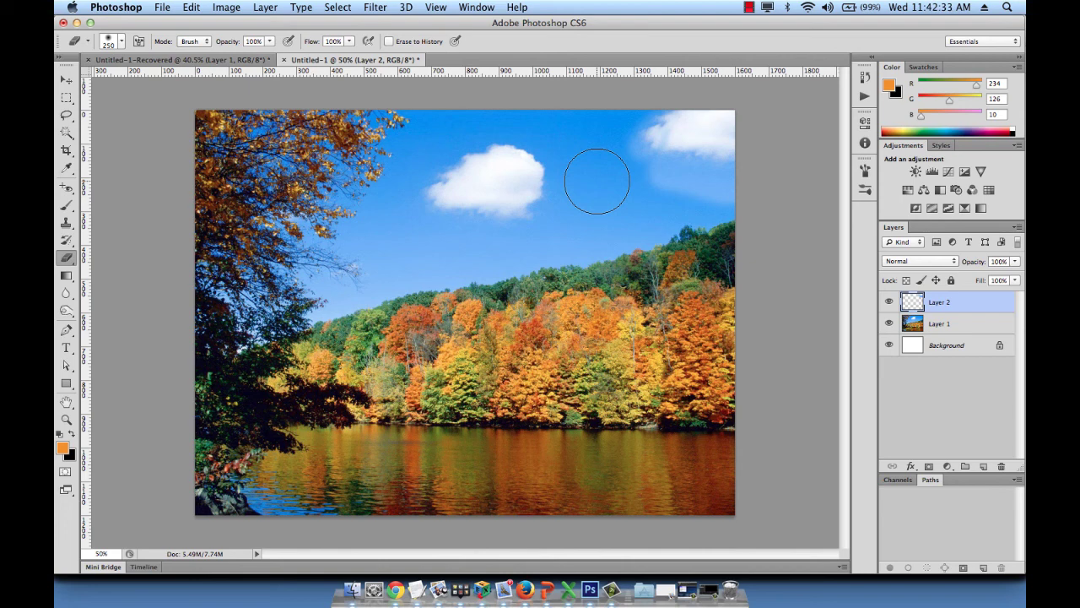
key(bracketleft)
key(bracketleft)
key(bracketleft)
key(bracketleft)
key(bracketright)
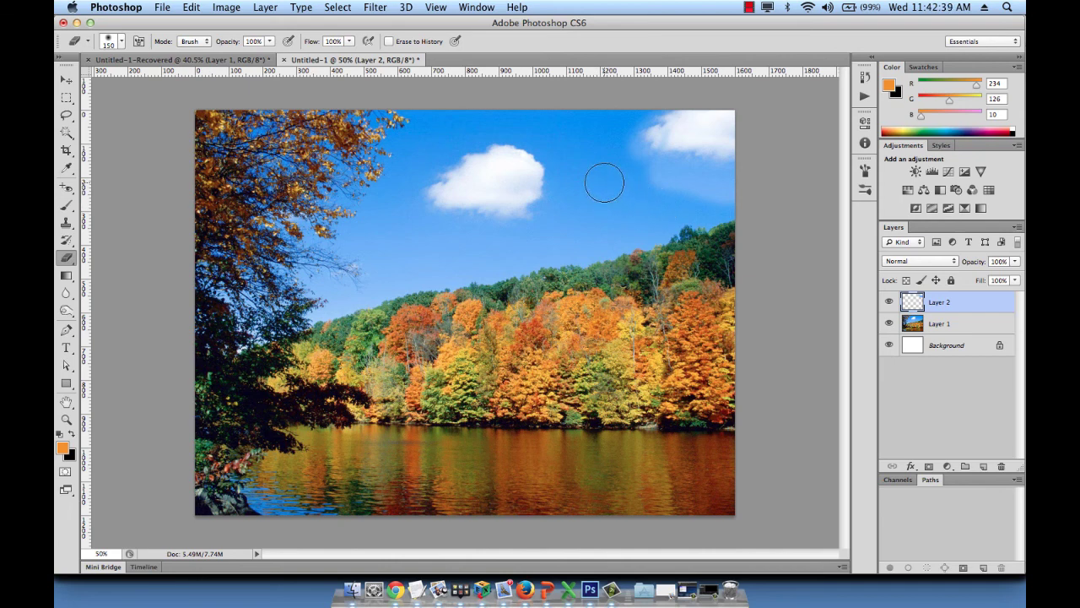